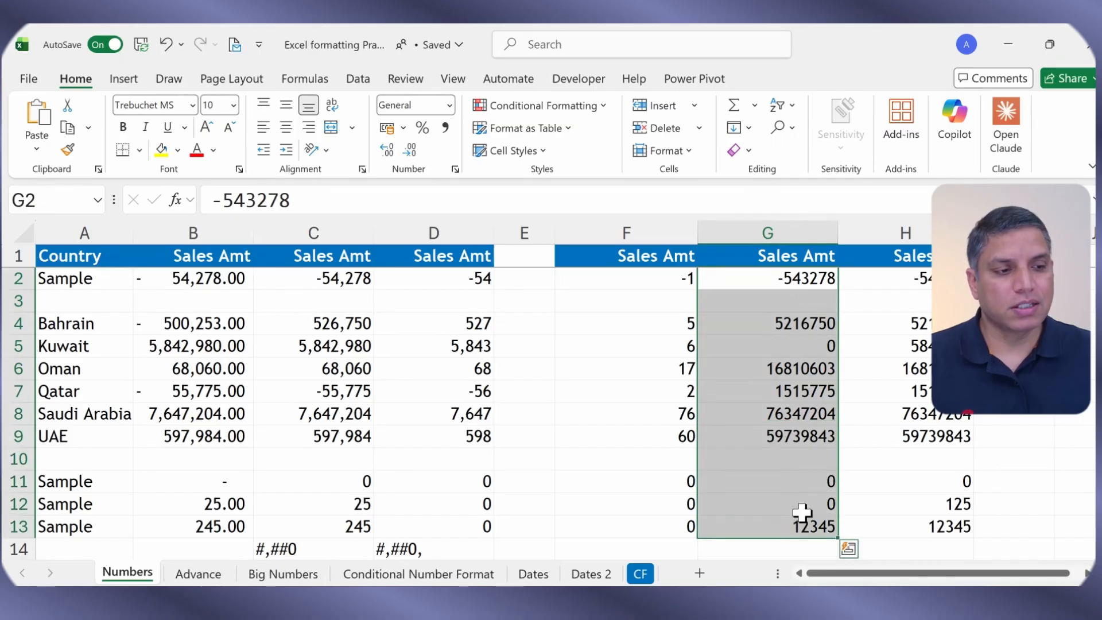
Step: Apply the #,##0 custom format to column G's sales amounts, then check values including G11's zero
{"action": "key", "text": "ctrl+1"}
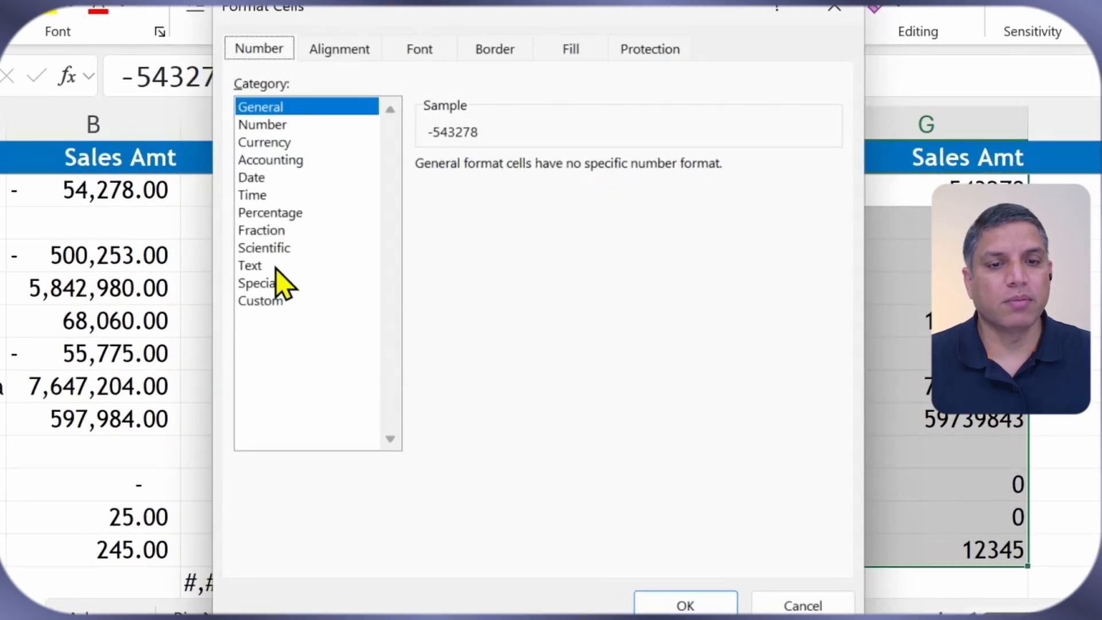
{"action": "left_click", "coordinate": [290, 301]}
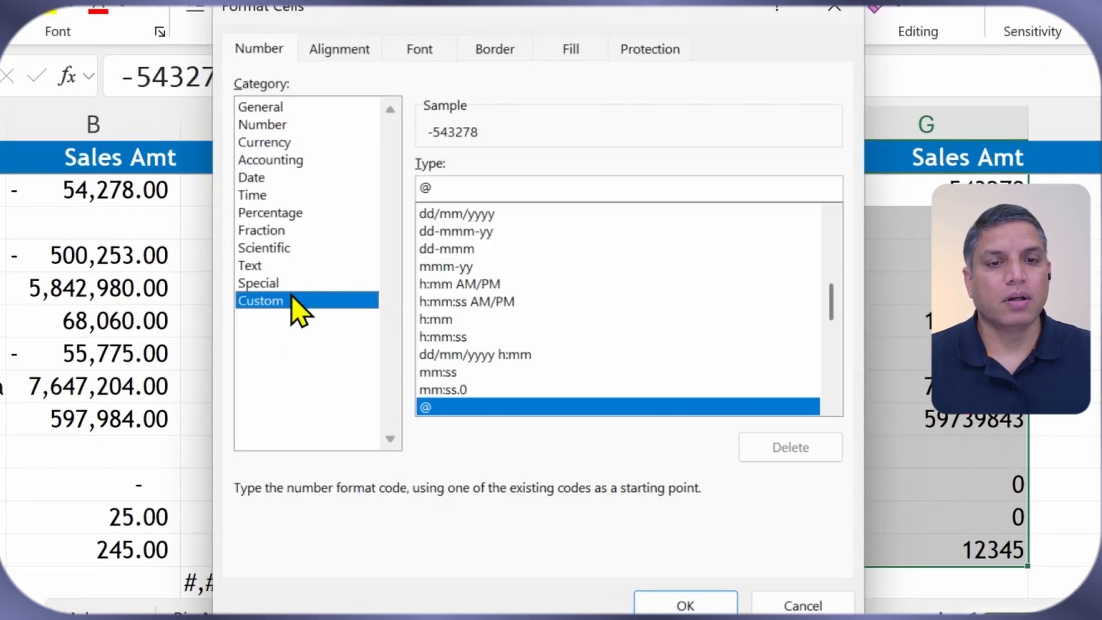
{"action": "left_click", "coordinate": [262, 124]}
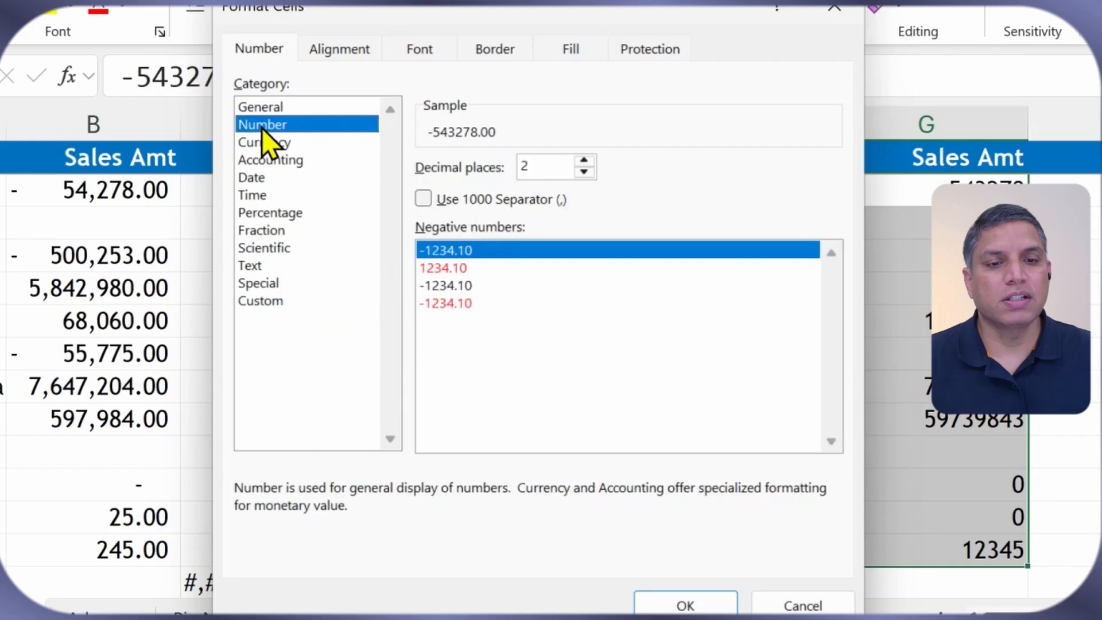
{"action": "left_click", "coordinate": [261, 301]}
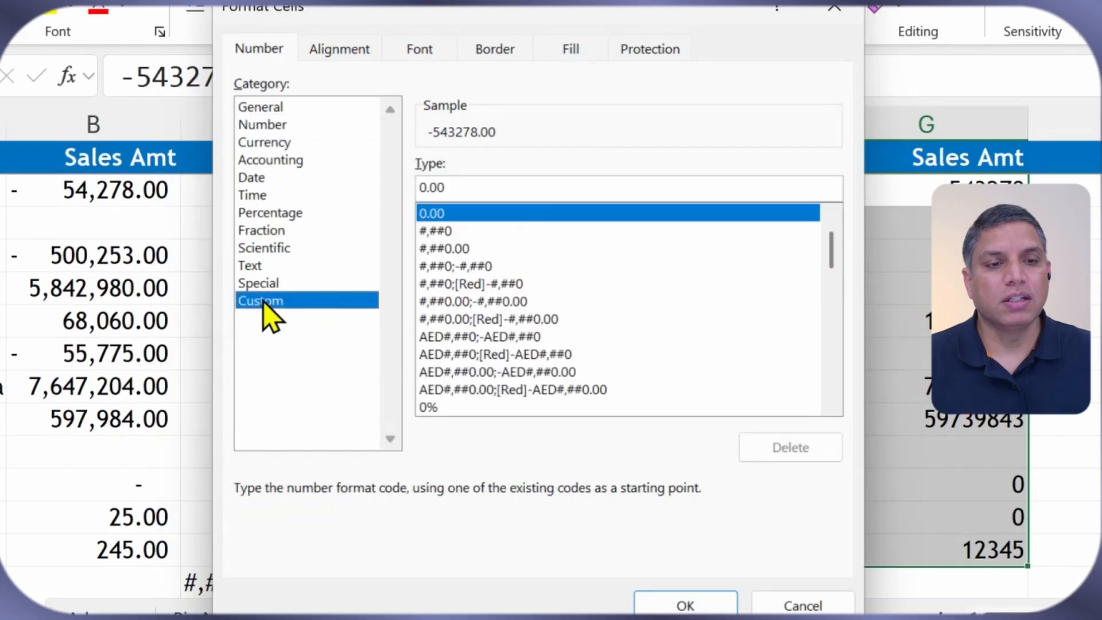
{"action": "left_click", "coordinate": [438, 231]}
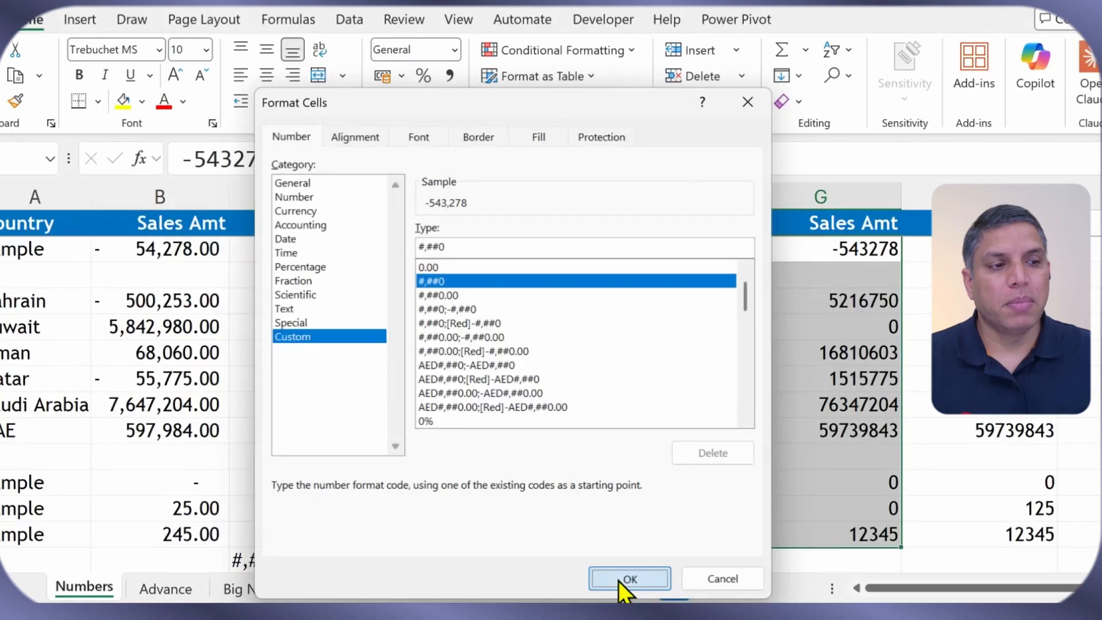
{"action": "left_click", "coordinate": [630, 579]}
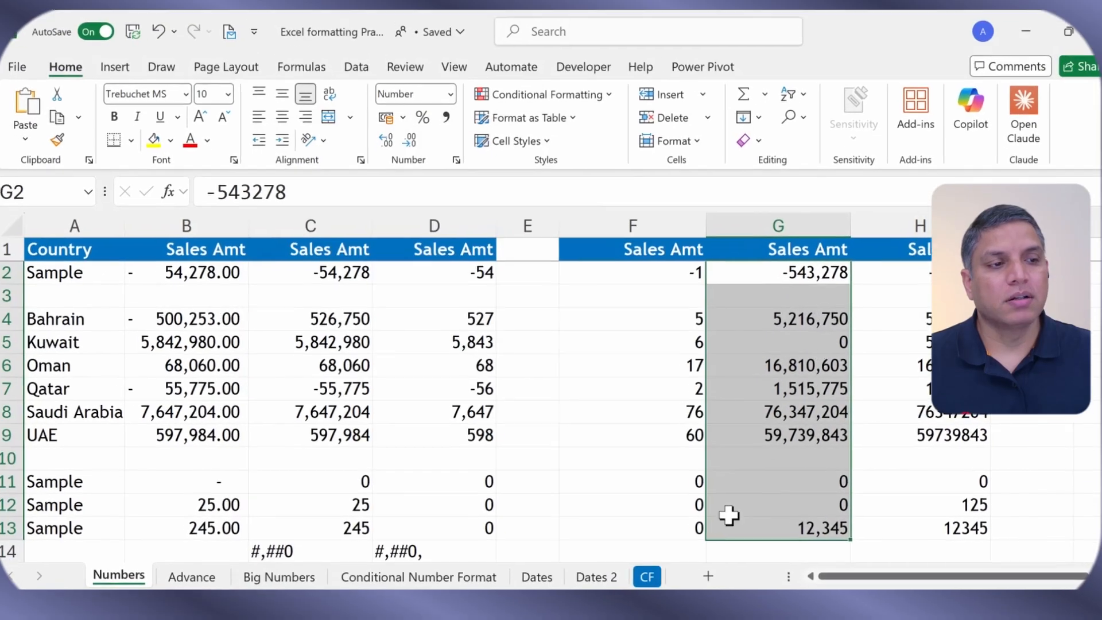
{"action": "left_click", "coordinate": [812, 346]}
{"action": "left_click", "coordinate": [820, 482]}
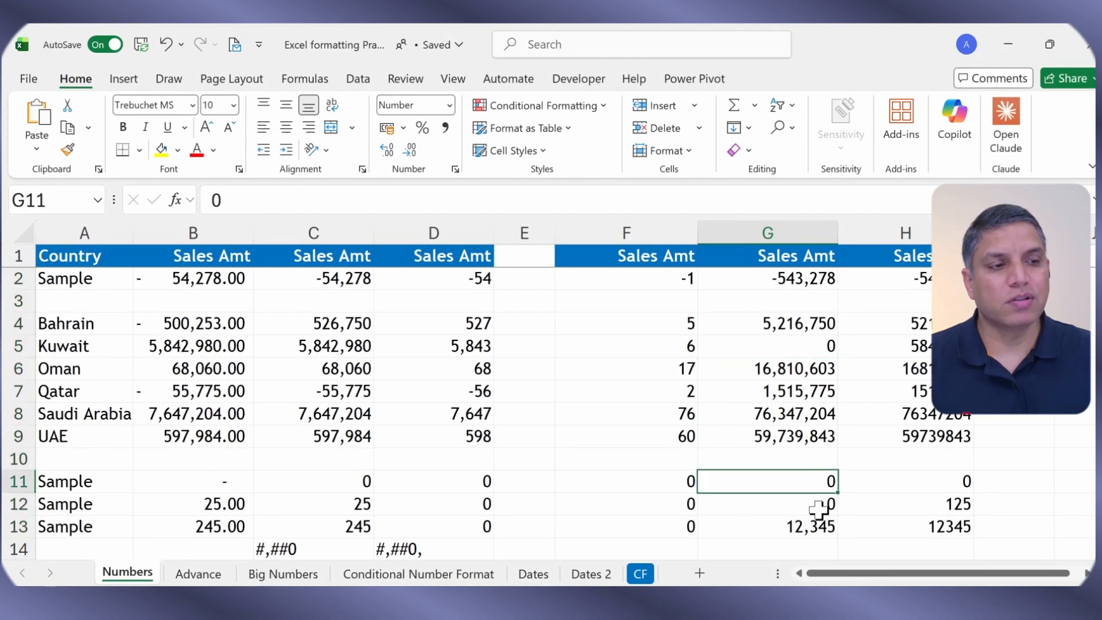
{"action": "left_click", "coordinate": [815, 508]}
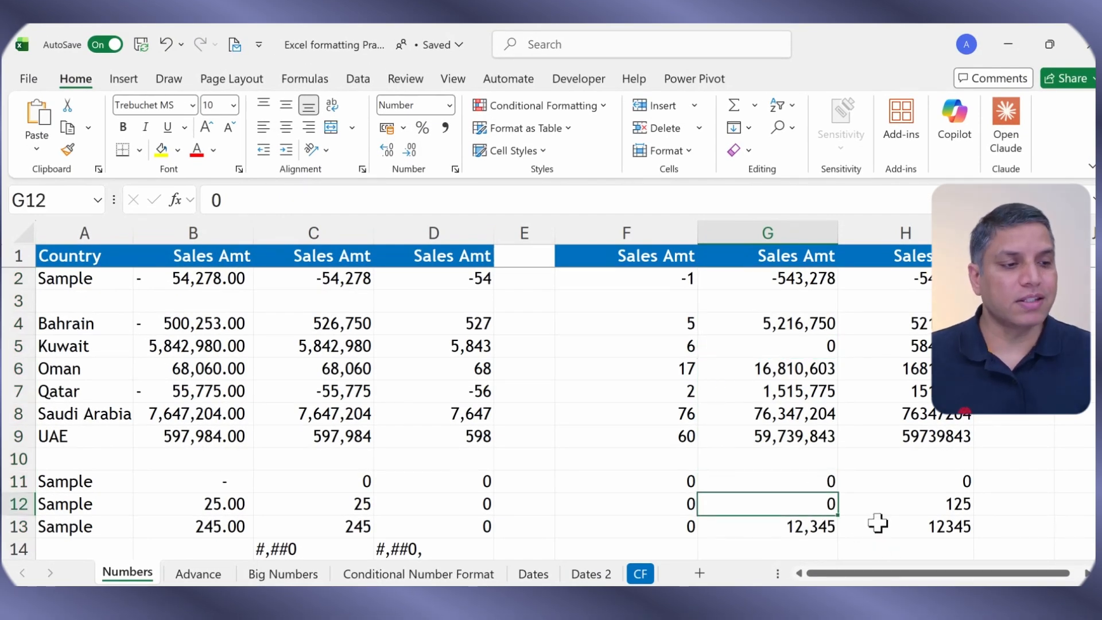
{"action": "left_click", "coordinate": [821, 481]}
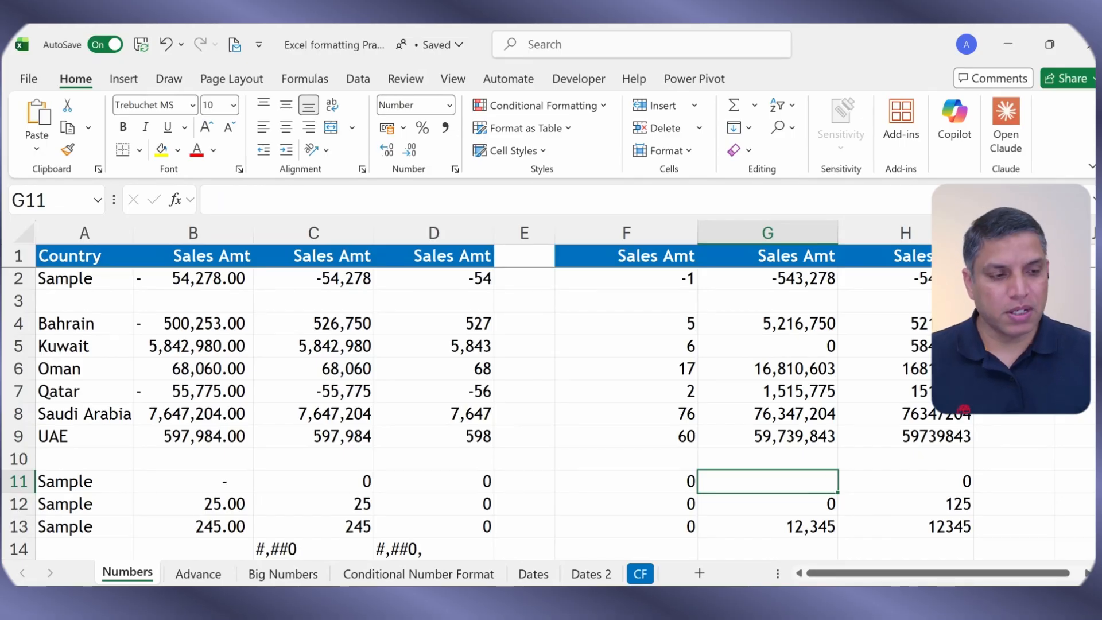
{"action": "key", "text": "ctrl+z"}
{"action": "left_click", "coordinate": [822, 504]}
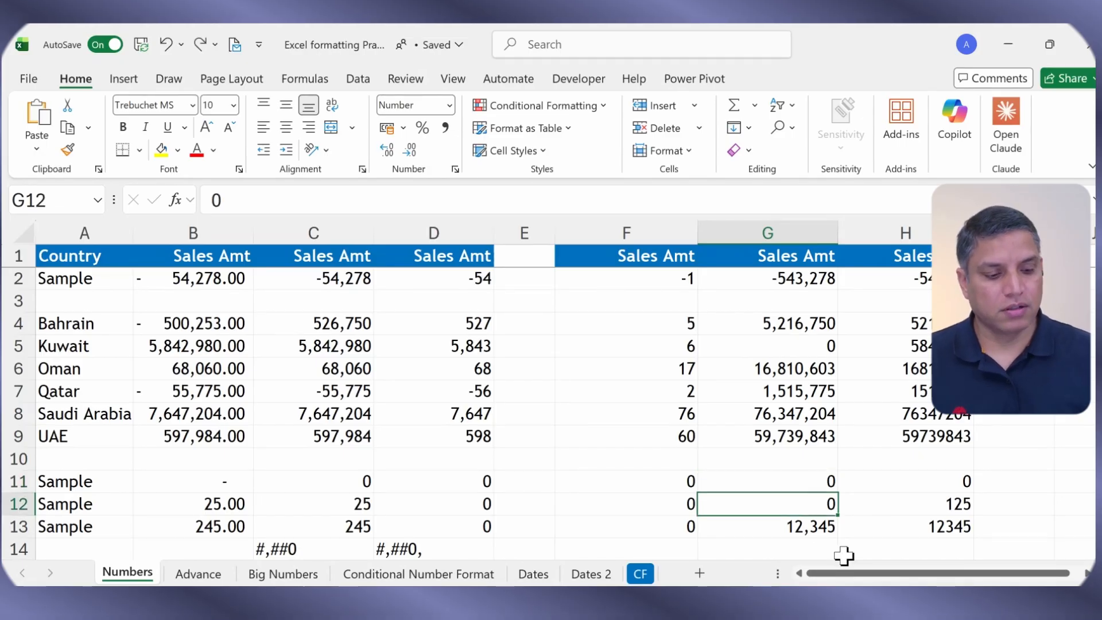
{"action": "type", "text": "-"}
{"action": "key", "text": "Return"}
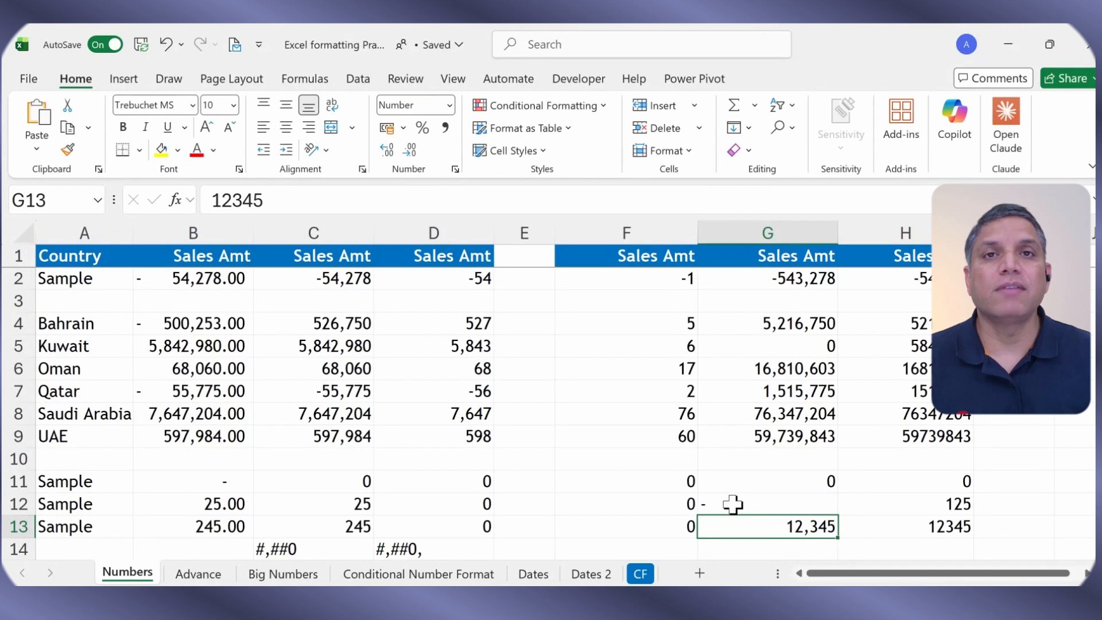
{"action": "left_click", "coordinate": [733, 504]}
{"action": "key", "text": "ctrl+z"}
{"action": "left_click", "coordinate": [861, 459]}
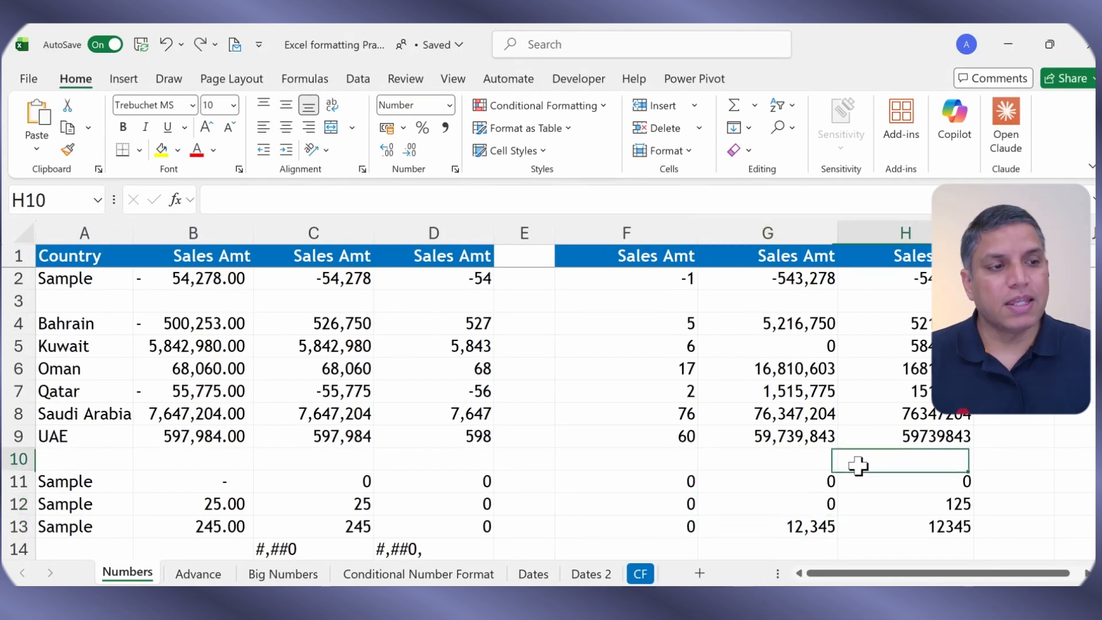
{"action": "left_click_drag", "start_coordinate": [791, 276], "coordinate": [791, 522]}
{"action": "scroll", "coordinate": [492, 504], "scroll_direction": "down", "scroll_amount": 2}
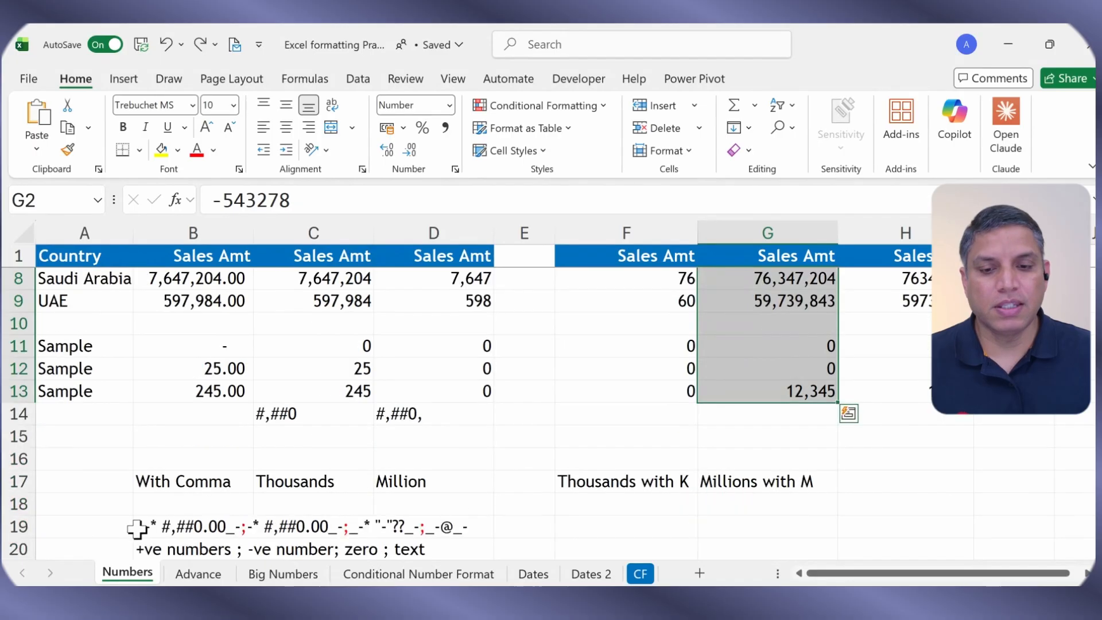
{"action": "left_click_drag", "start_coordinate": [172, 528], "coordinate": [330, 528]}
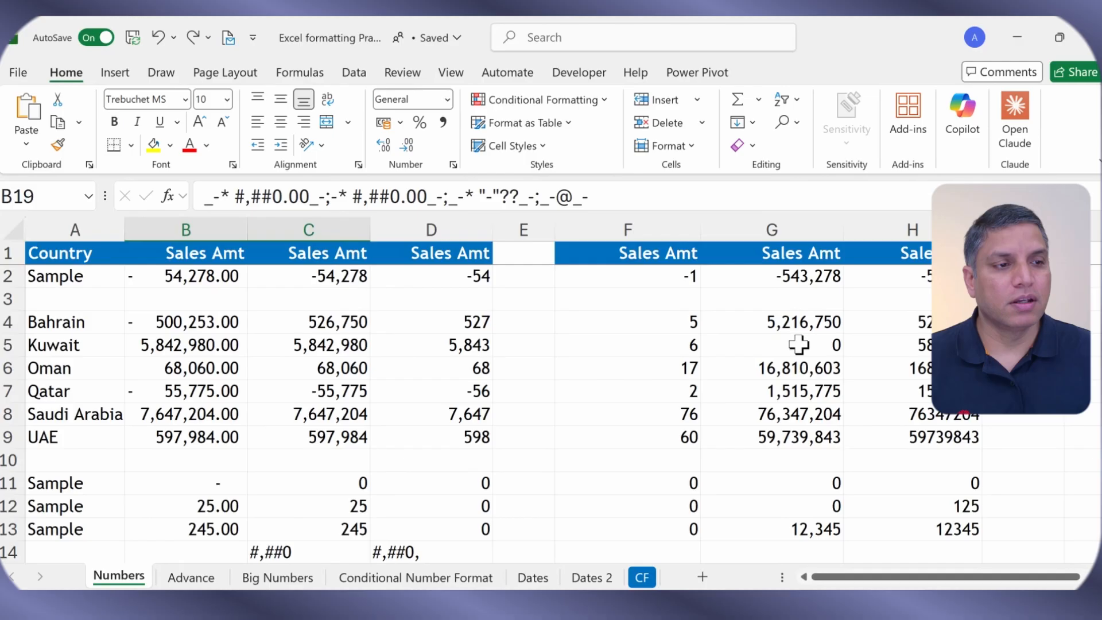
Step: Give G2:G13 the custom format #,##0; -#,##0;"" so zero amounts like G11 show blank
{"action": "left_click", "coordinate": [789, 275]}
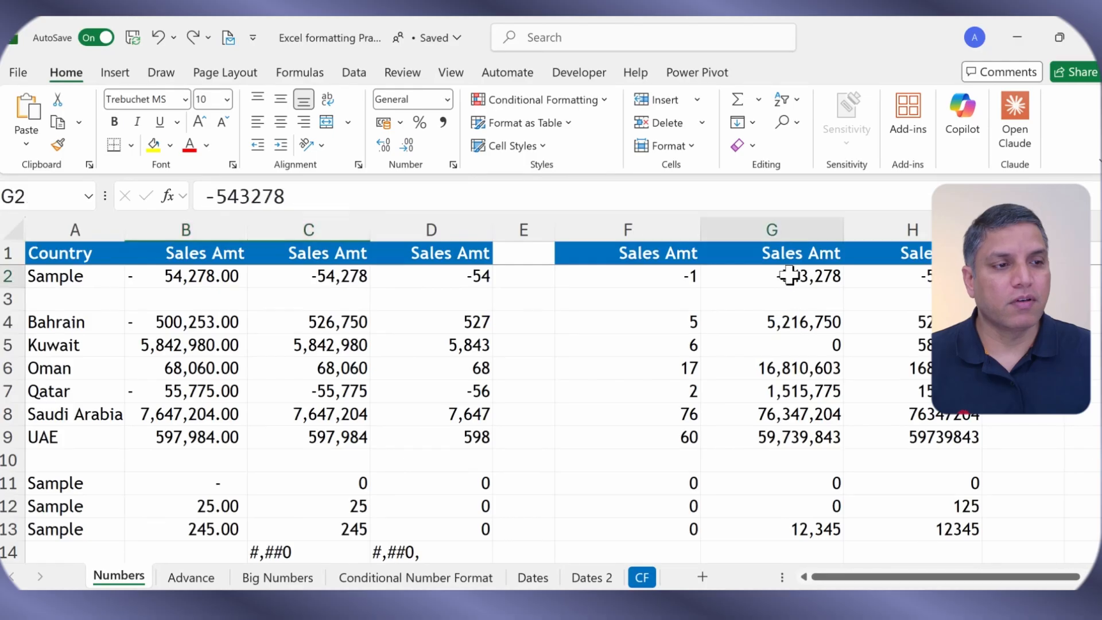
{"action": "left_click_drag", "start_coordinate": [789, 276], "coordinate": [798, 525]}
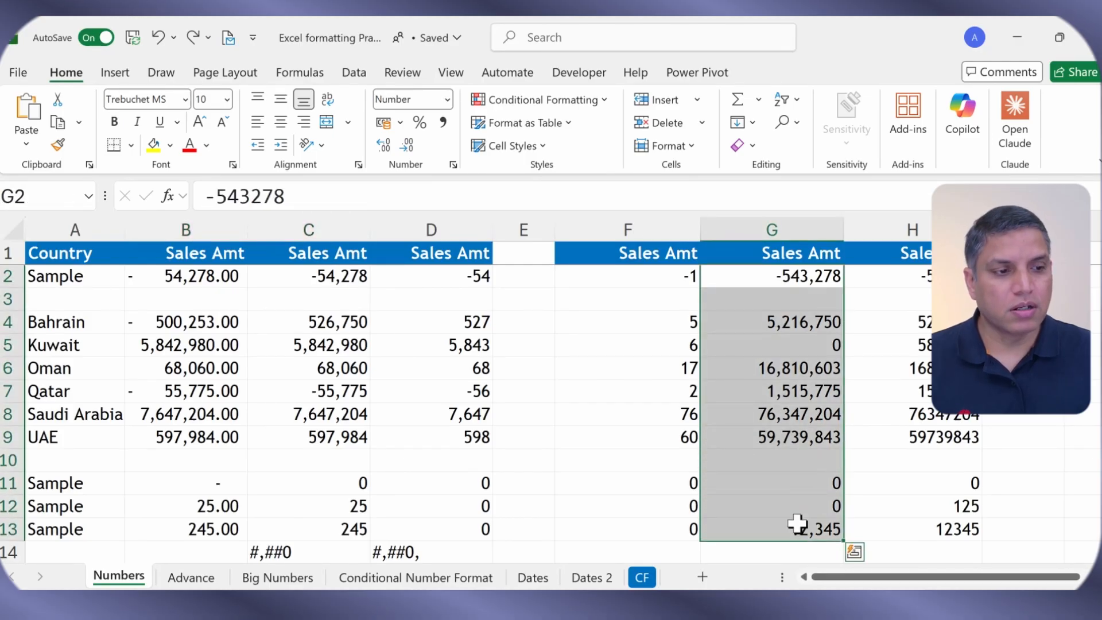
{"action": "key", "text": "ctrl+1"}
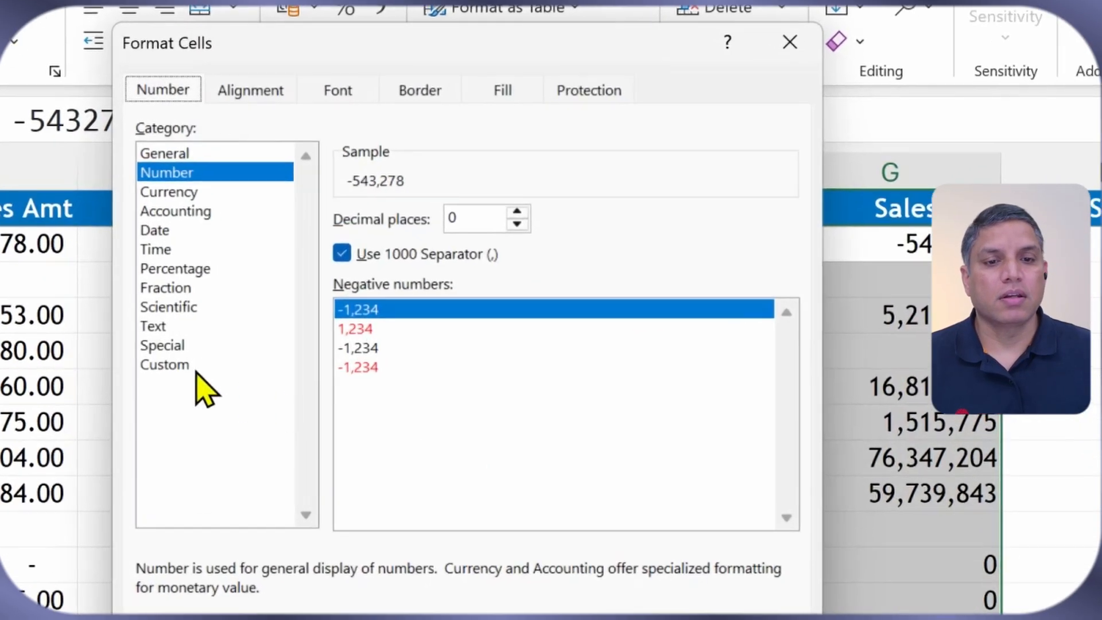
{"action": "left_click", "coordinate": [196, 372]}
{"action": "left_click", "coordinate": [379, 241]}
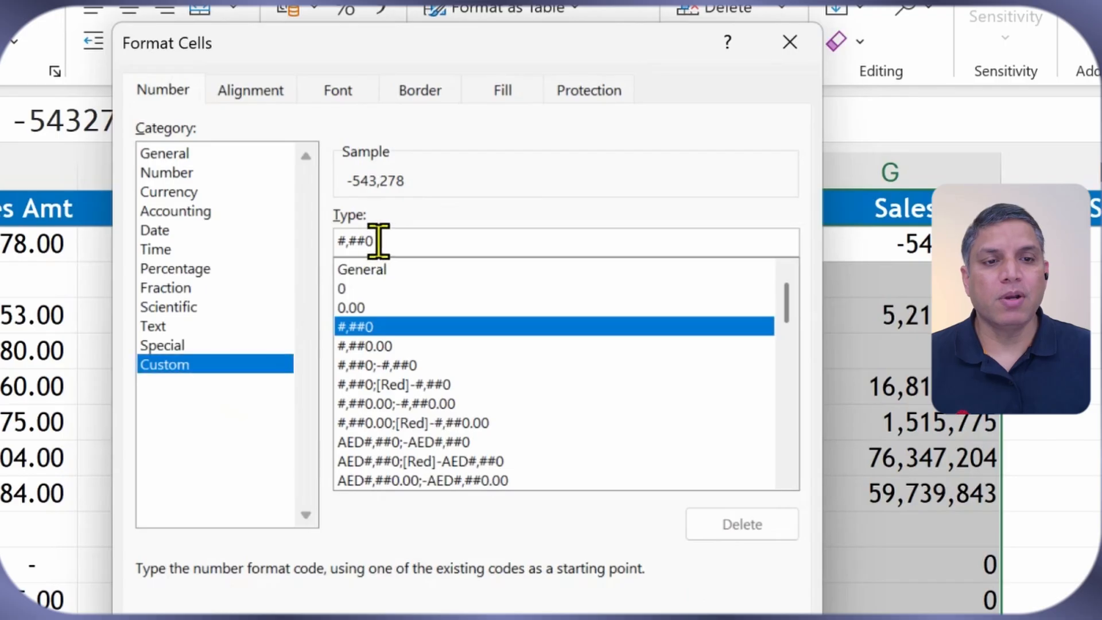
{"action": "left_click_drag", "start_coordinate": [379, 241], "coordinate": [316, 238]}
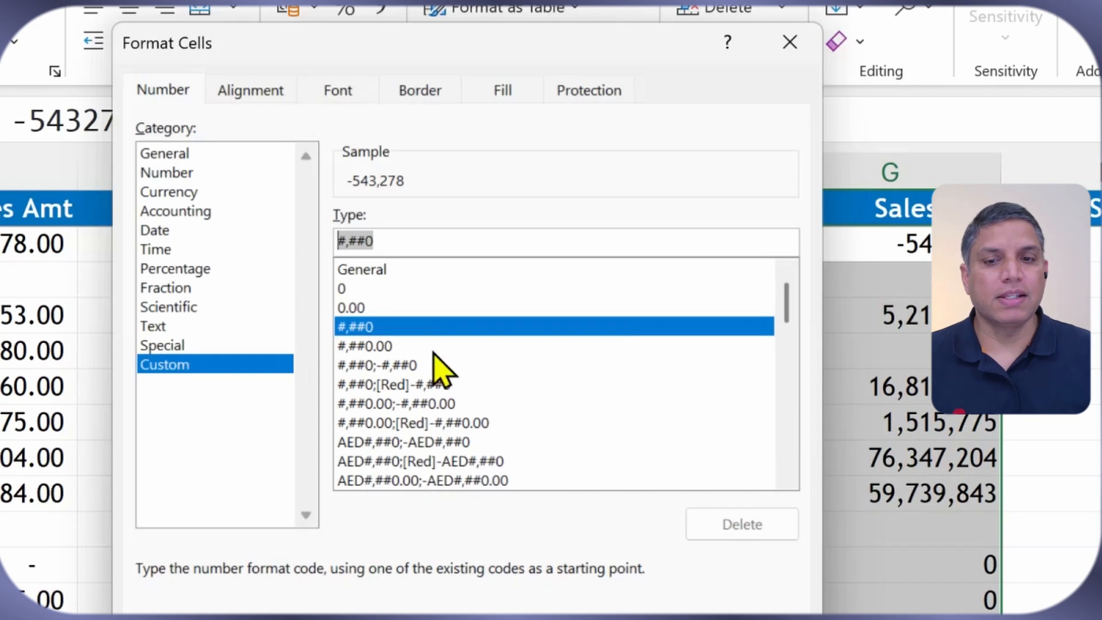
{"action": "left_click", "coordinate": [395, 243]}
{"action": "type", "text": "; -"}
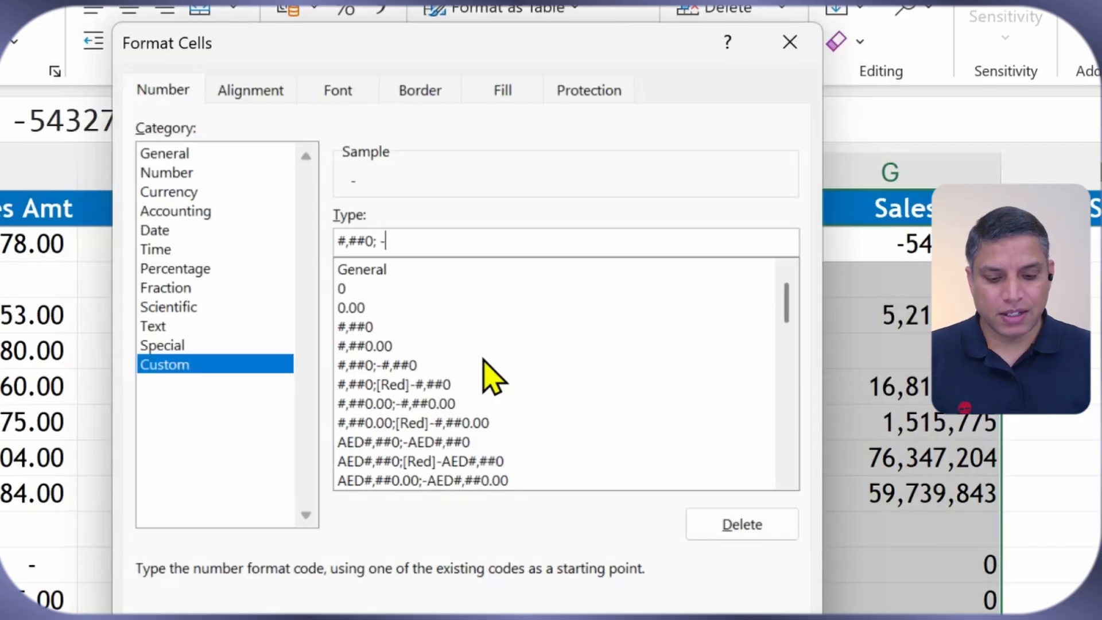
{"action": "type", "text": "#,##0;\""}
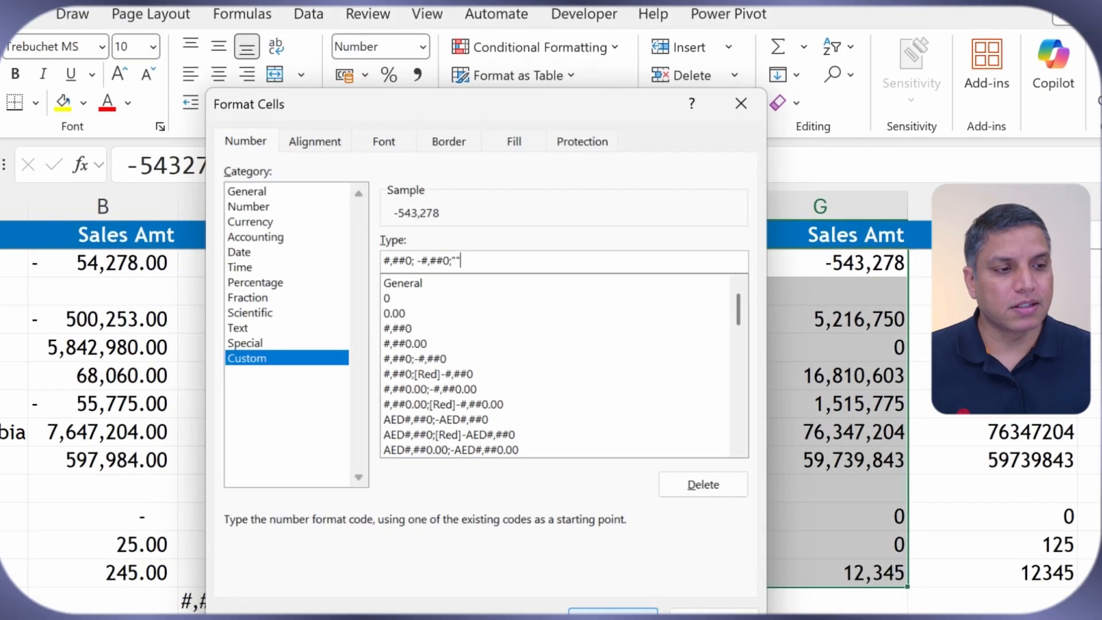
{"action": "left_click", "coordinate": [598, 565]}
{"action": "left_click", "coordinate": [809, 480]}
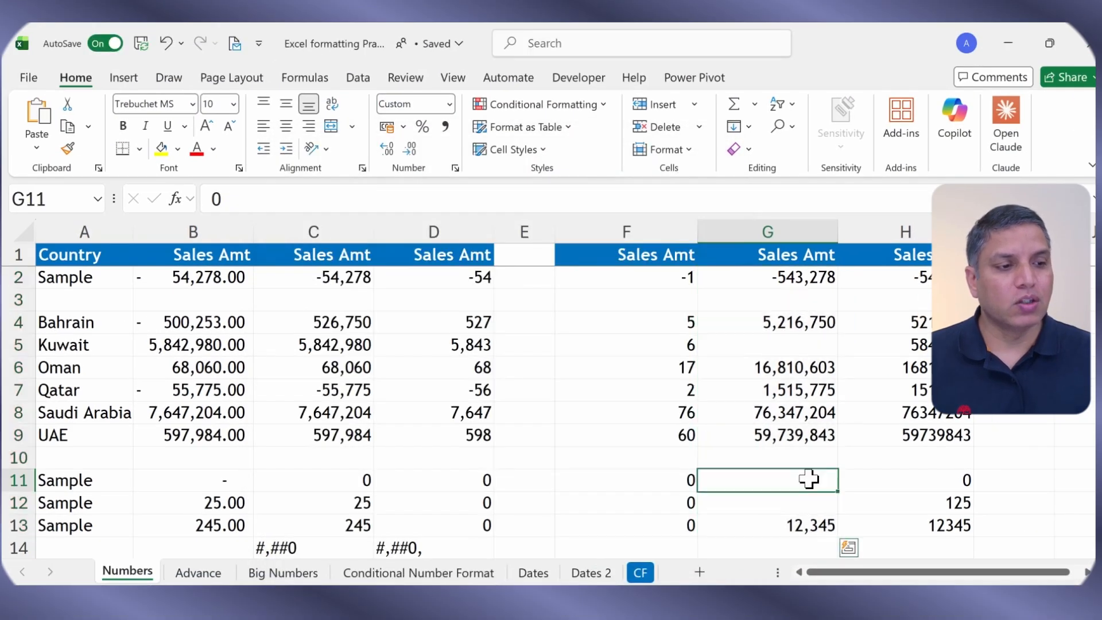
{"action": "left_click", "coordinate": [812, 502]}
{"action": "left_click", "coordinate": [806, 475]}
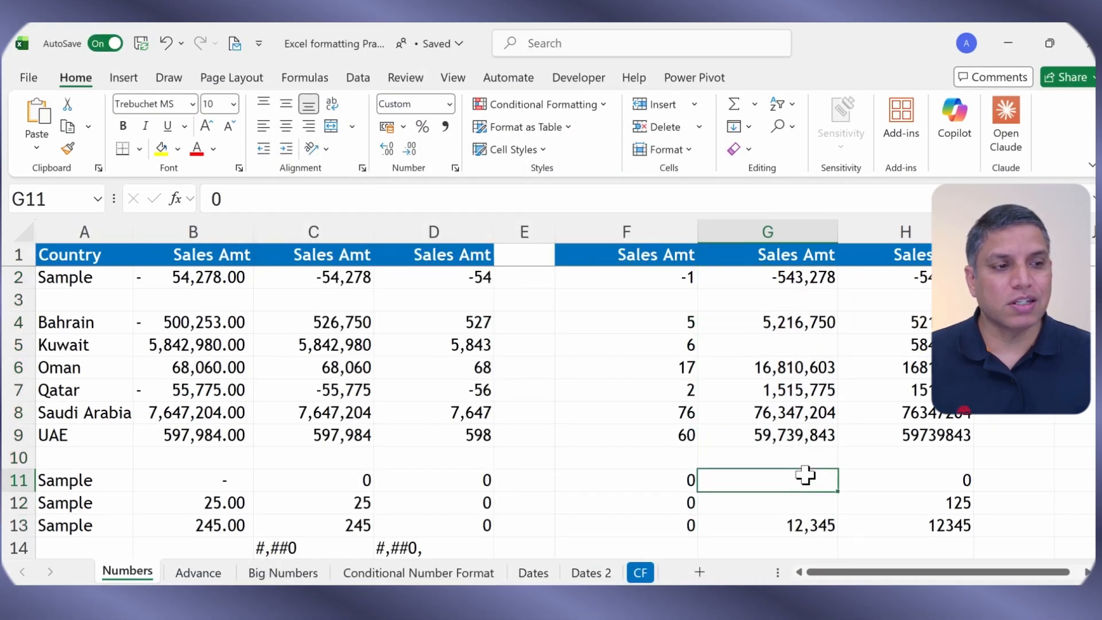
{"action": "left_click", "coordinate": [809, 339]}
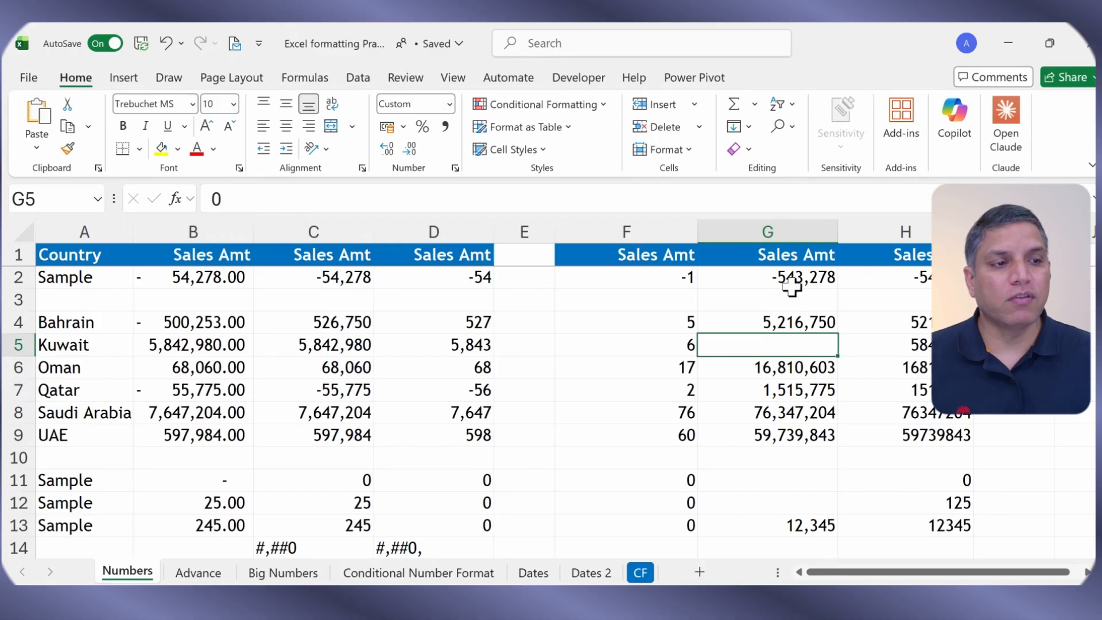
{"action": "left_click_drag", "start_coordinate": [763, 277], "coordinate": [794, 522]}
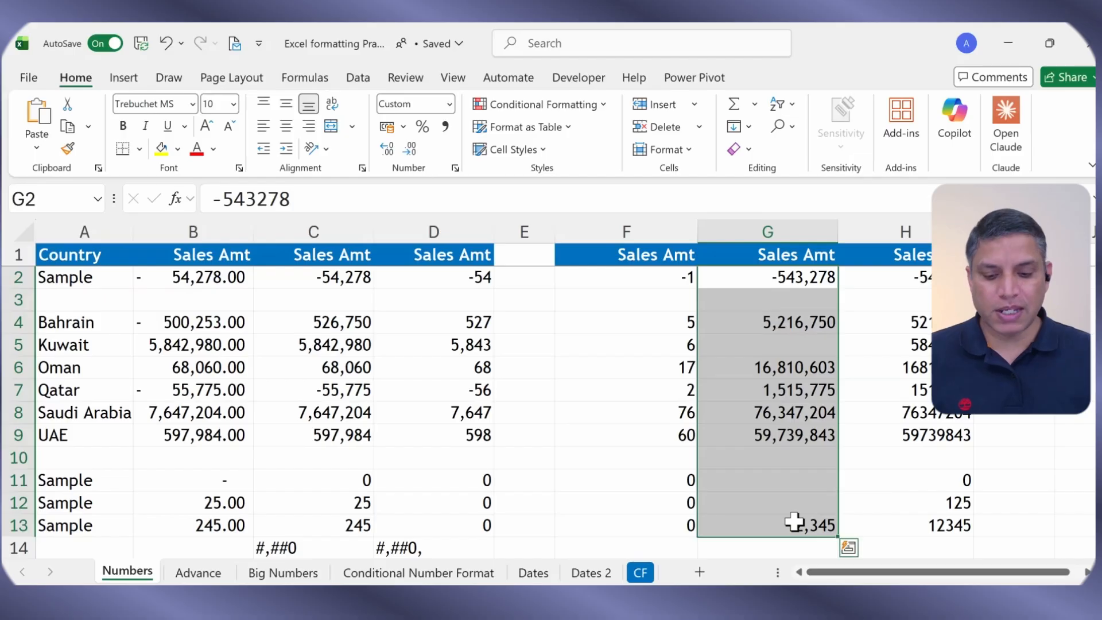
Step: Change column G's format to #,##0; -#,##0;"-" so zeros in G5, G11 and G12 show dashes
{"action": "key", "text": "ctrl+1"}
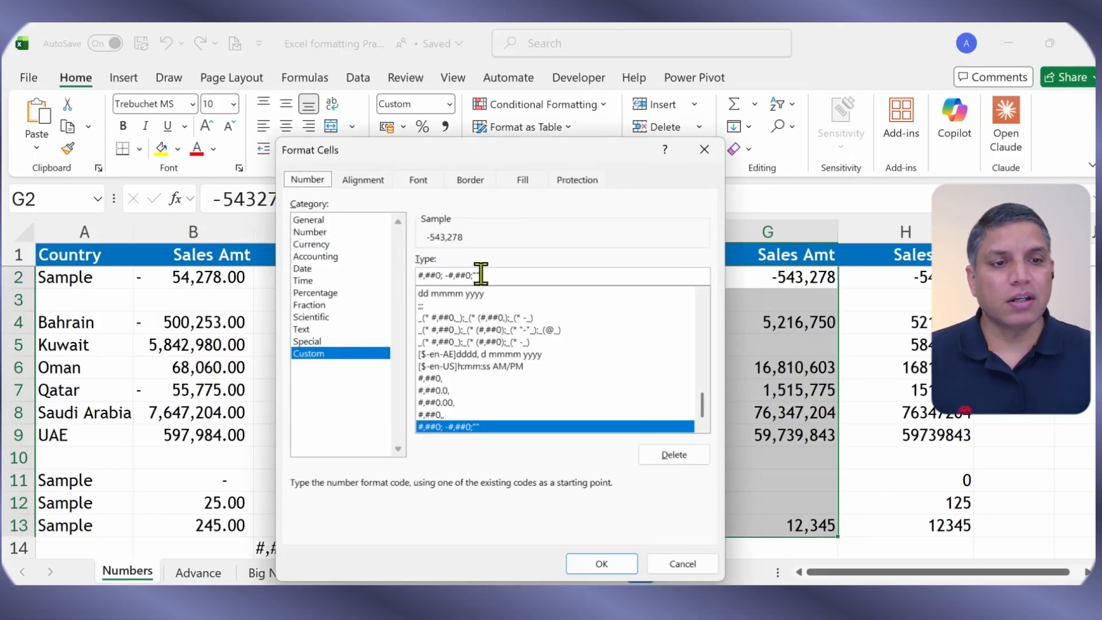
{"action": "left_click", "coordinate": [480, 273]}
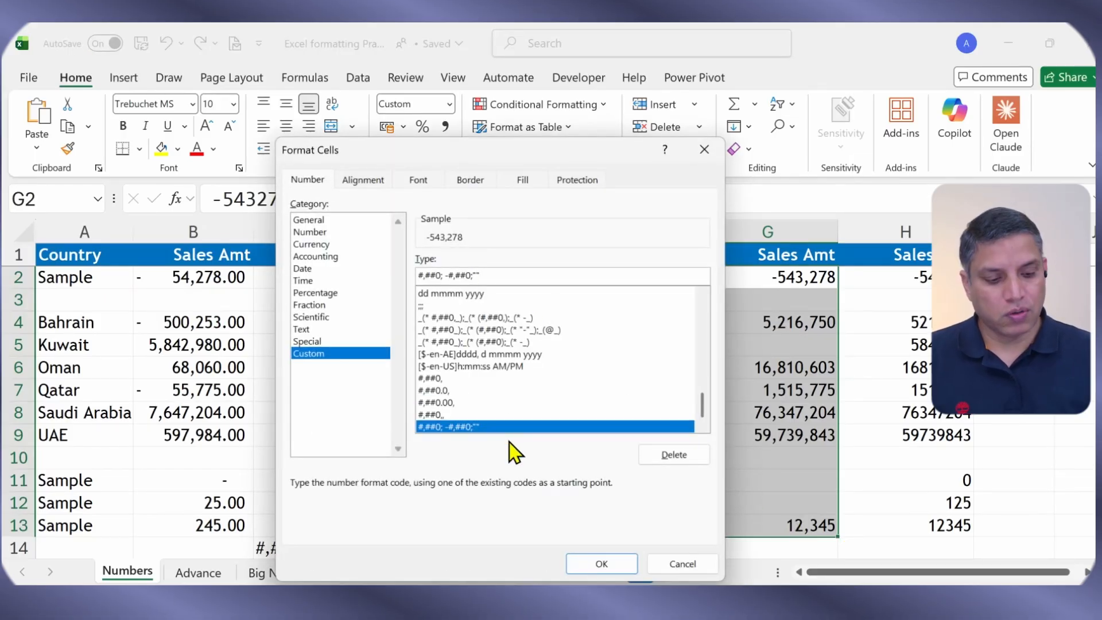
{"action": "type", "text": "-"}
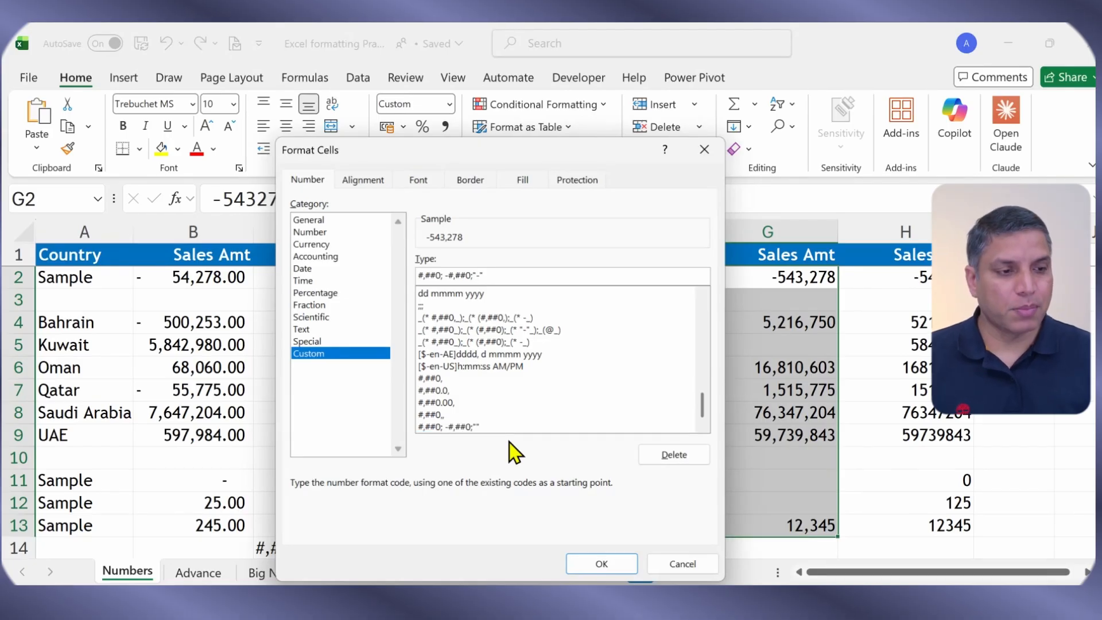
{"action": "key", "text": "Return"}
{"action": "left_click", "coordinate": [810, 346]}
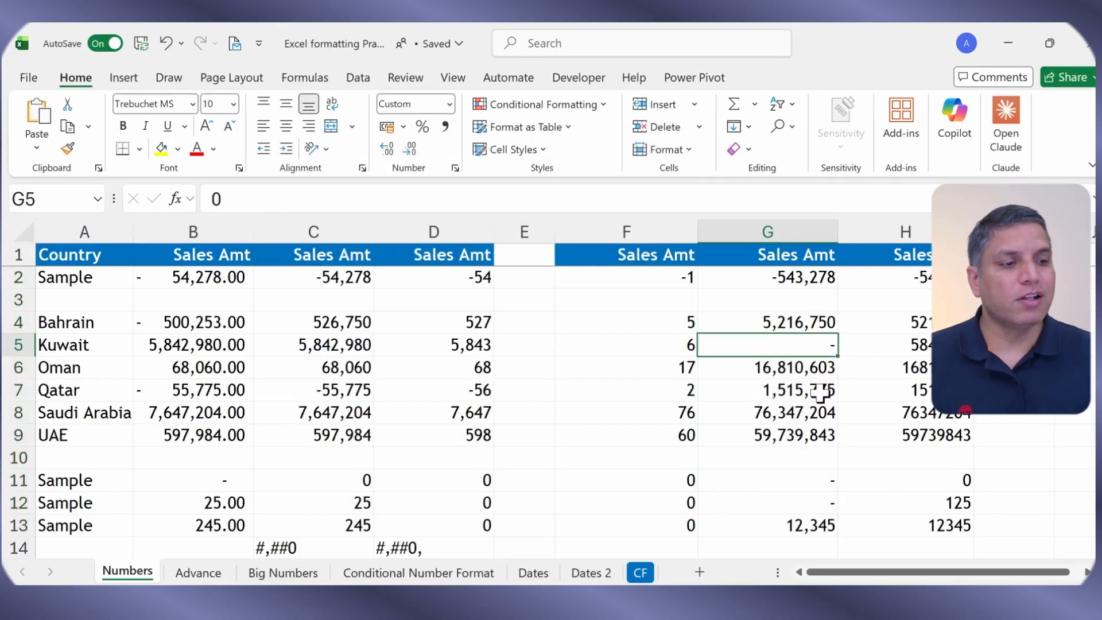
{"action": "left_click", "coordinate": [829, 485]}
{"action": "left_click", "coordinate": [822, 508]}
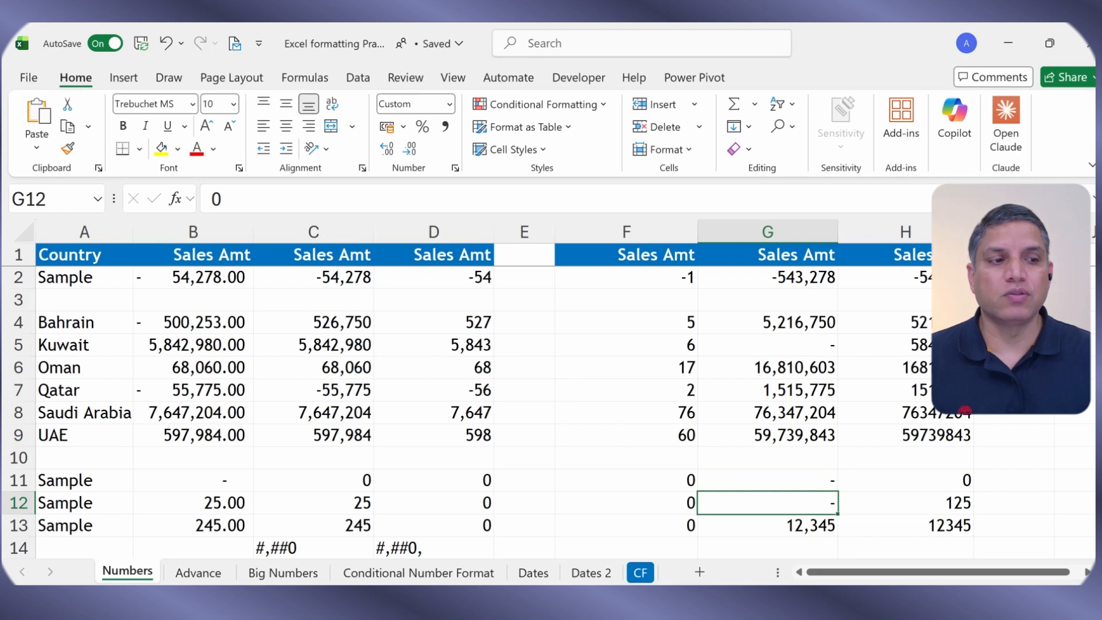
{"action": "left_click", "coordinate": [799, 480]}
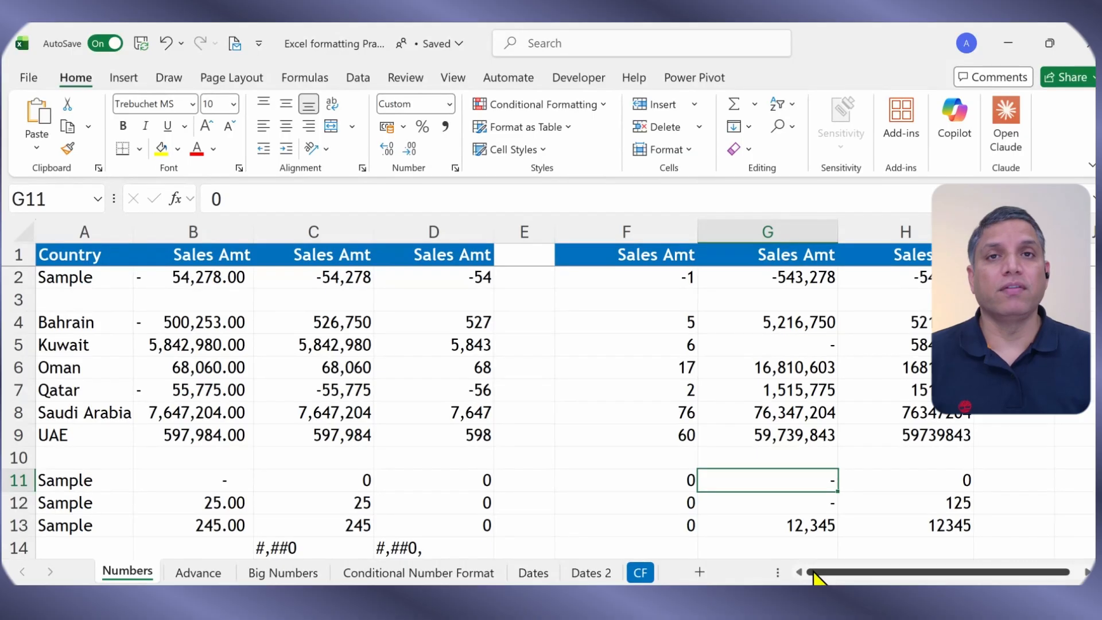
{"action": "scroll", "coordinate": [802, 379], "scroll_direction": "down", "scroll_amount": 3}
{"action": "left_click", "coordinate": [792, 384]}
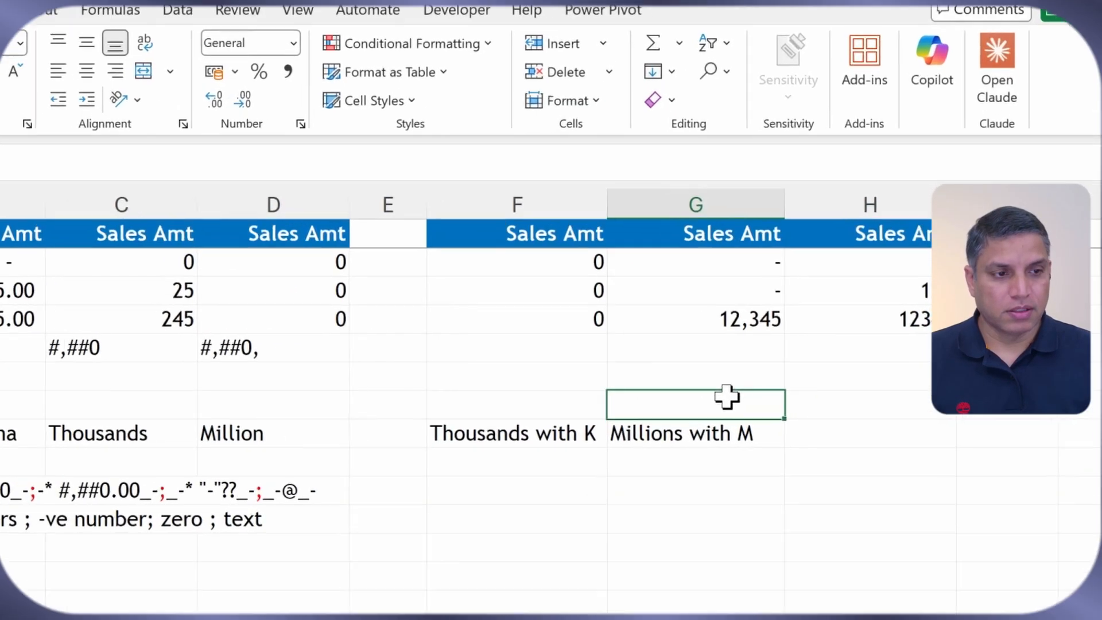
{"action": "type", "text": ";;"}
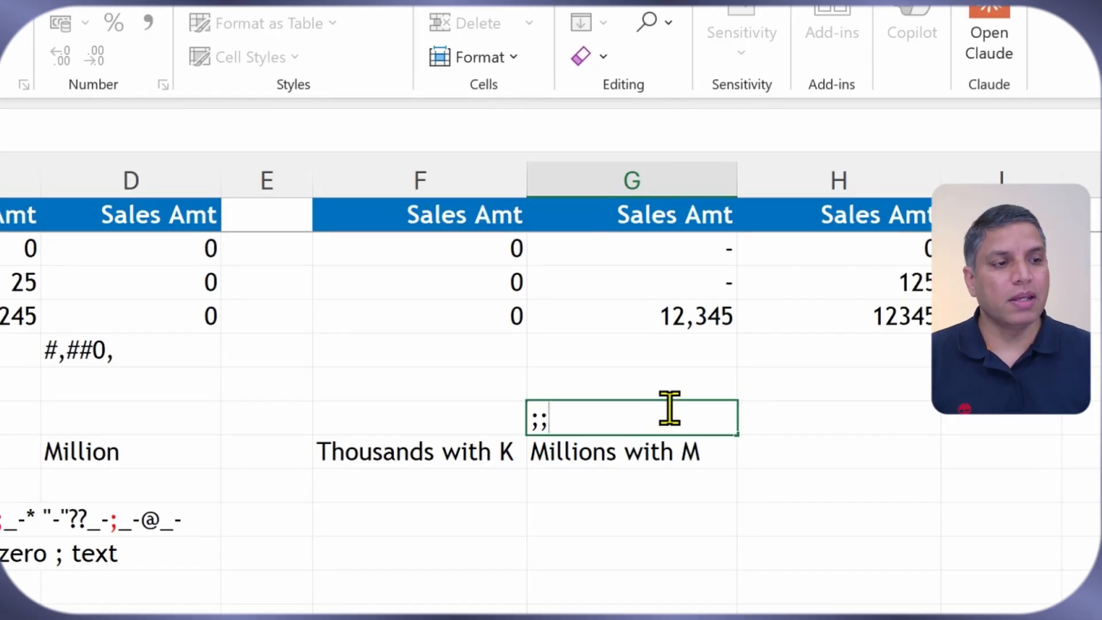
{"action": "key", "text": "Escape"}
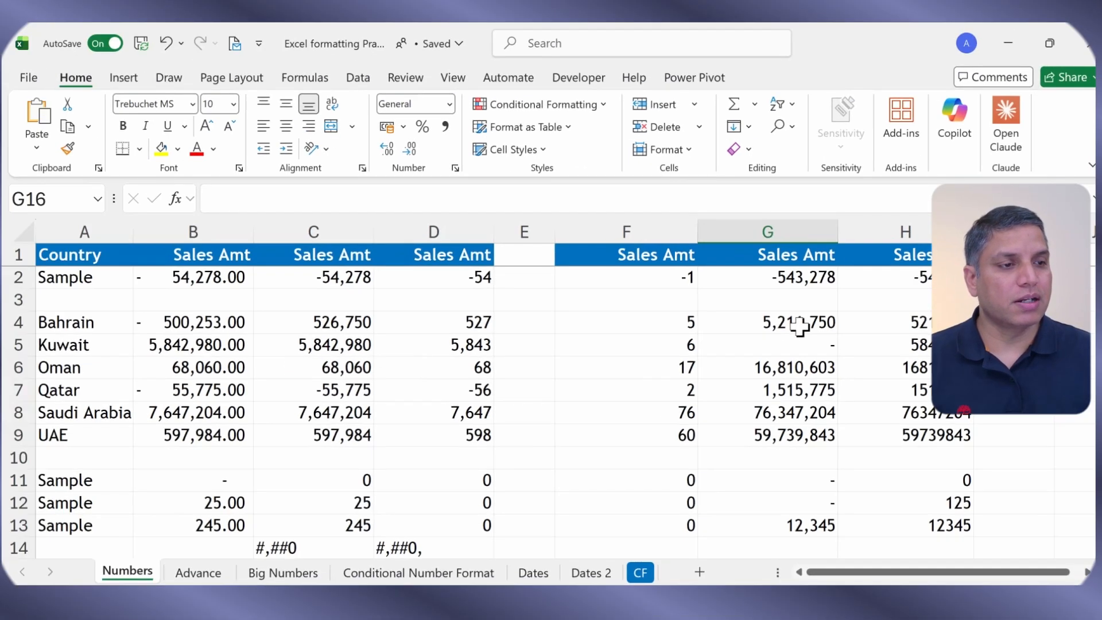
Step: Replace the dash with "No Sales" in G2:G13's custom format, giving #,##0; -#,##0;"No Sales"
{"action": "left_click", "coordinate": [803, 276]}
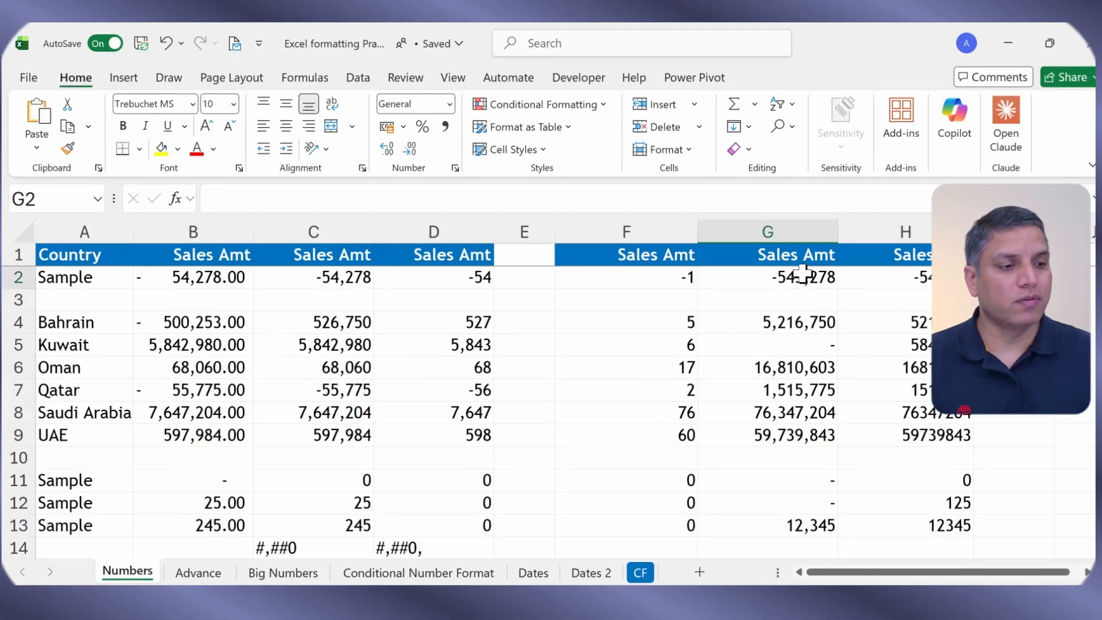
{"action": "left_click_drag", "start_coordinate": [802, 275], "coordinate": [807, 519]}
{"action": "key", "text": "ctrl+1"}
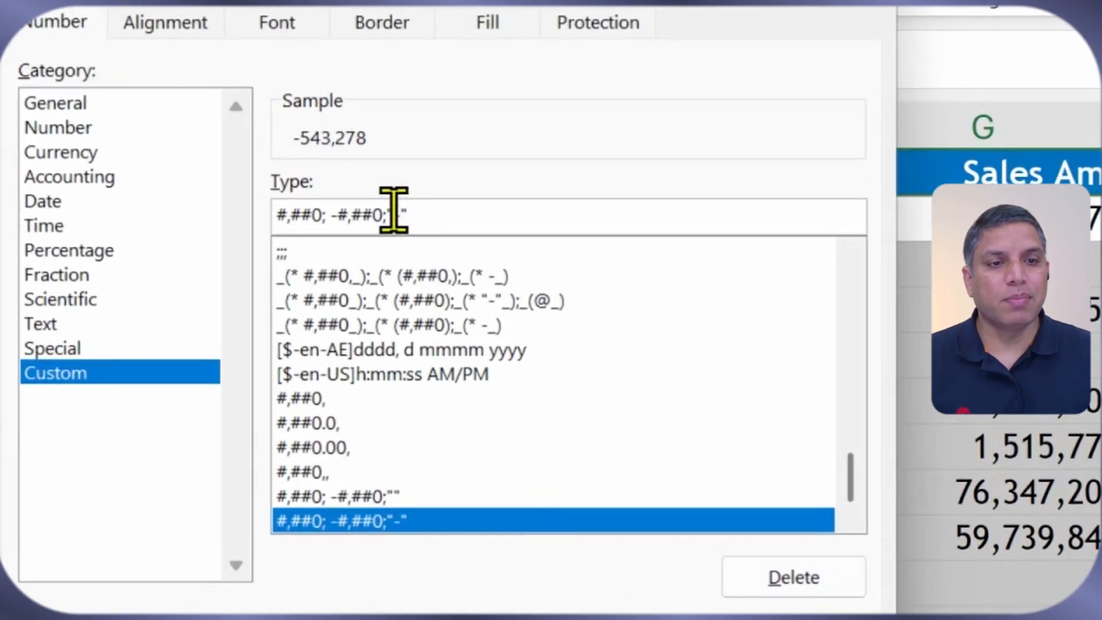
{"action": "left_click", "coordinate": [394, 214]}
{"action": "key", "text": "Delete"}
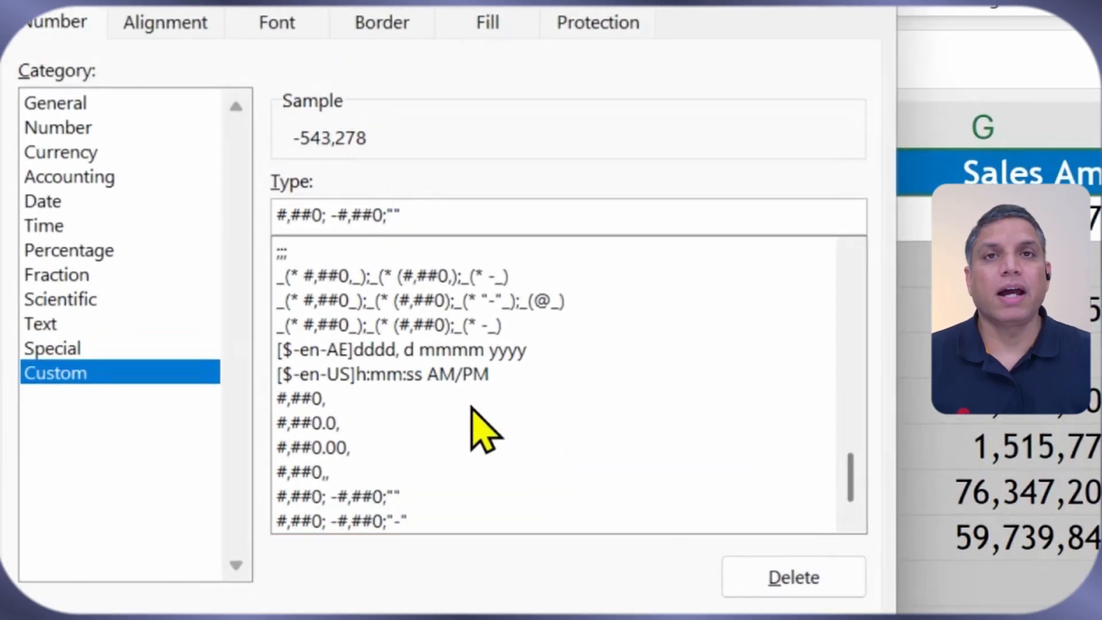
{"action": "type", "text": "No Sales"}
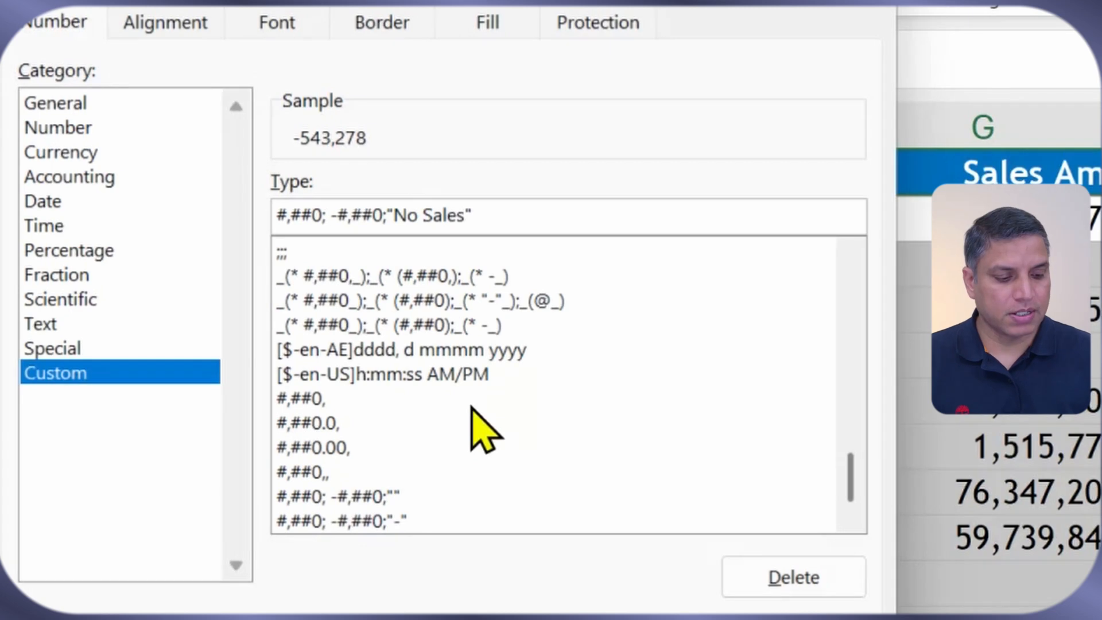
{"action": "key", "text": "Return"}
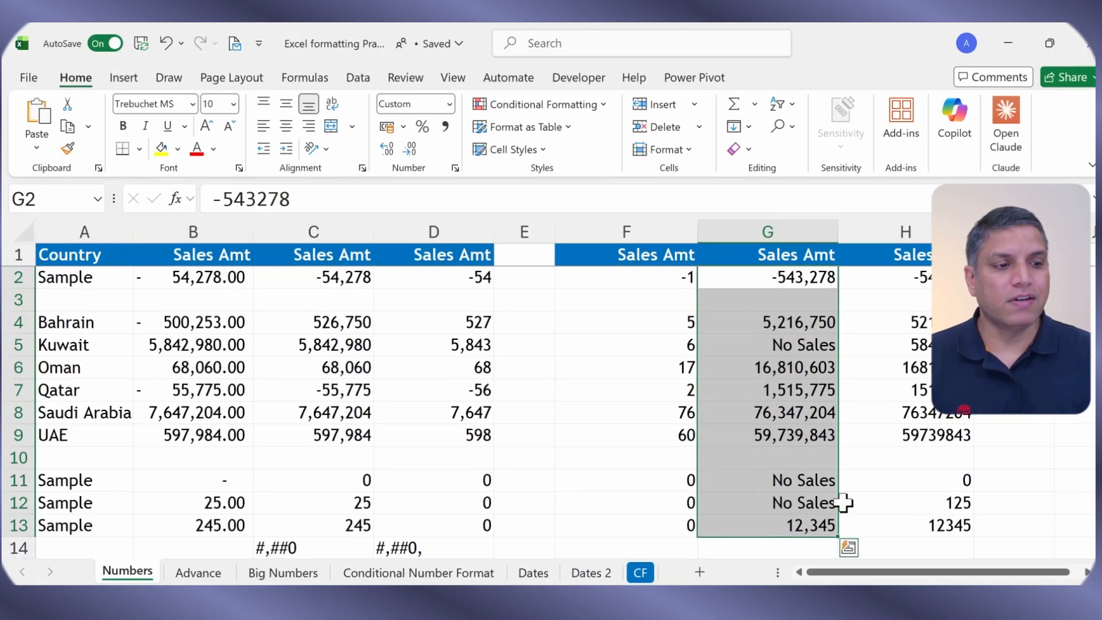
Step: Check that G5, G11 and G12 read No Sales and review G2's negative value
{"action": "left_click", "coordinate": [814, 483]}
{"action": "left_click", "coordinate": [809, 505]}
{"action": "left_click", "coordinate": [810, 477]}
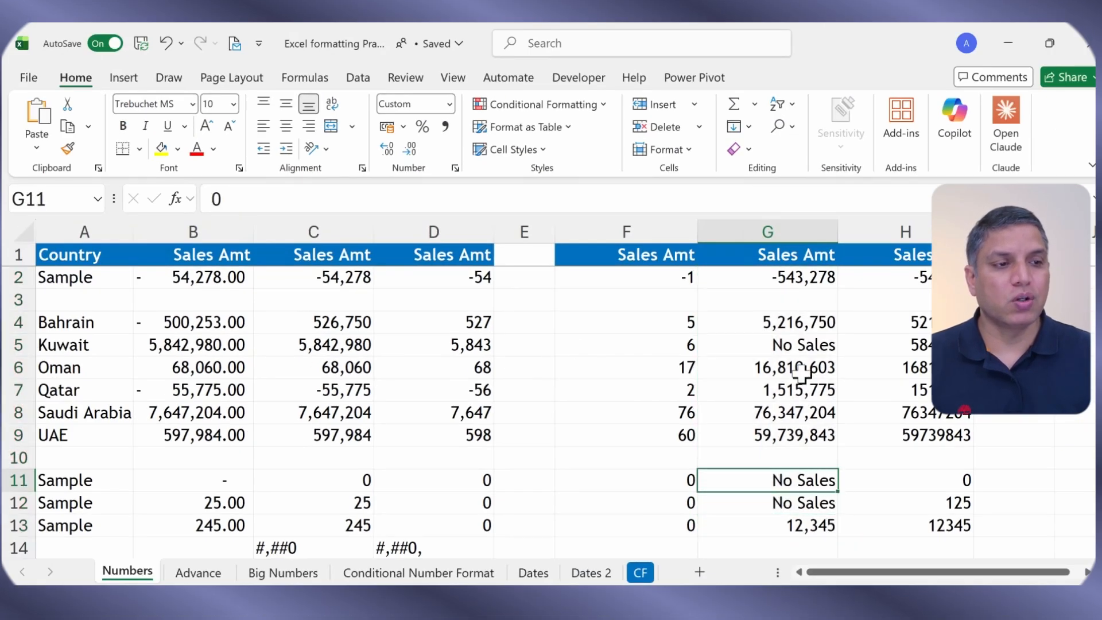
{"action": "left_click", "coordinate": [800, 343]}
{"action": "left_click", "coordinate": [798, 278]}
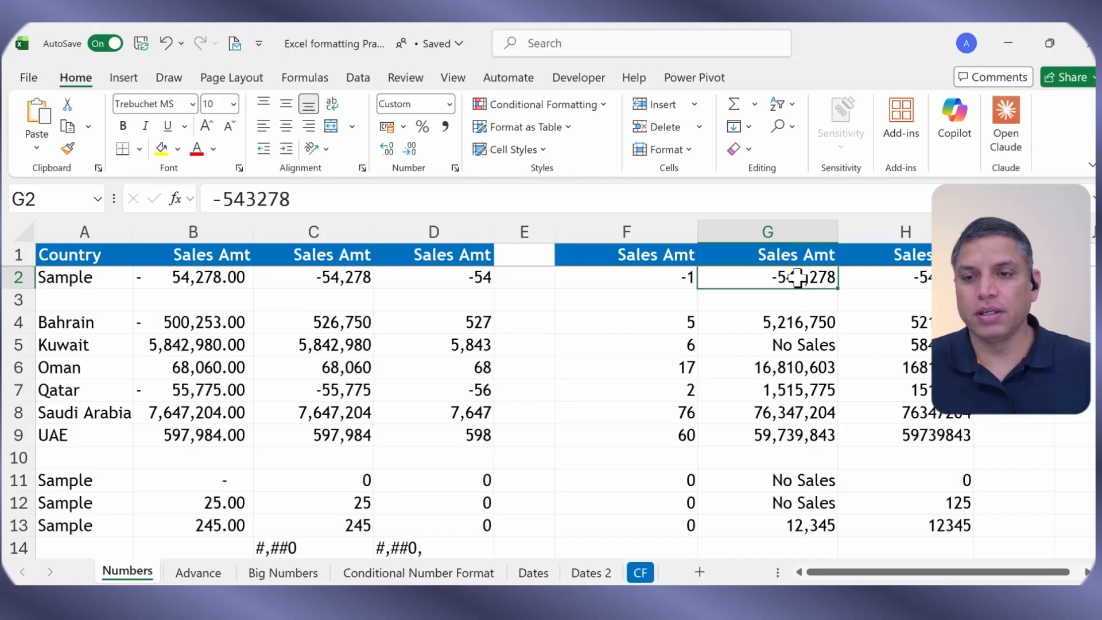
Step: Replace General with the ;;; custom format on H2:H13 to hide all its values
{"action": "left_click", "coordinate": [907, 368]}
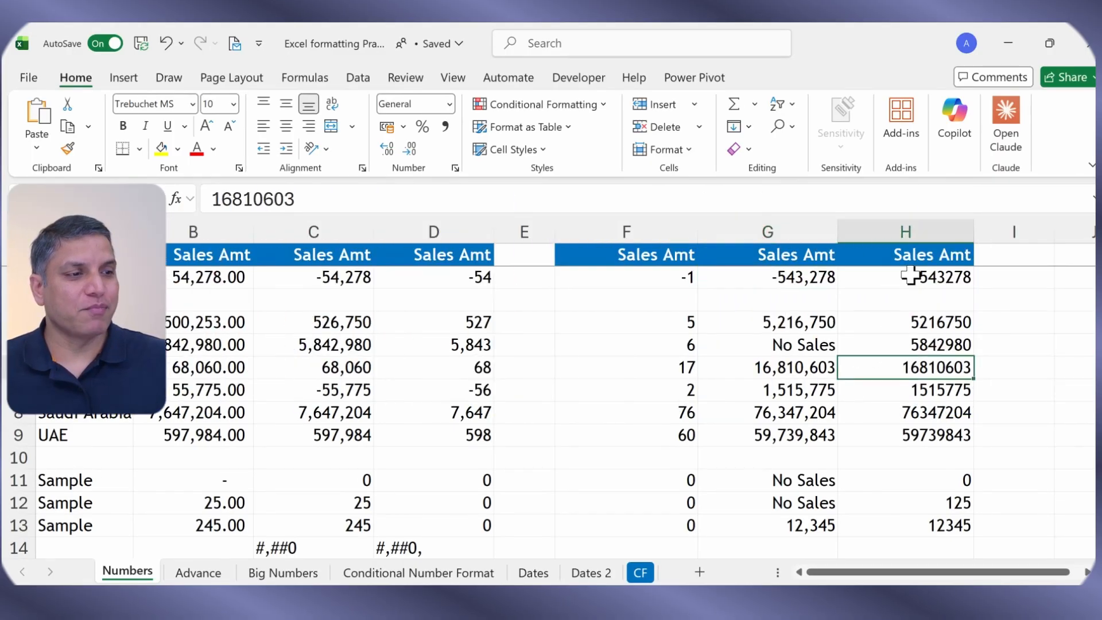
{"action": "left_click_drag", "start_coordinate": [911, 277], "coordinate": [920, 525]}
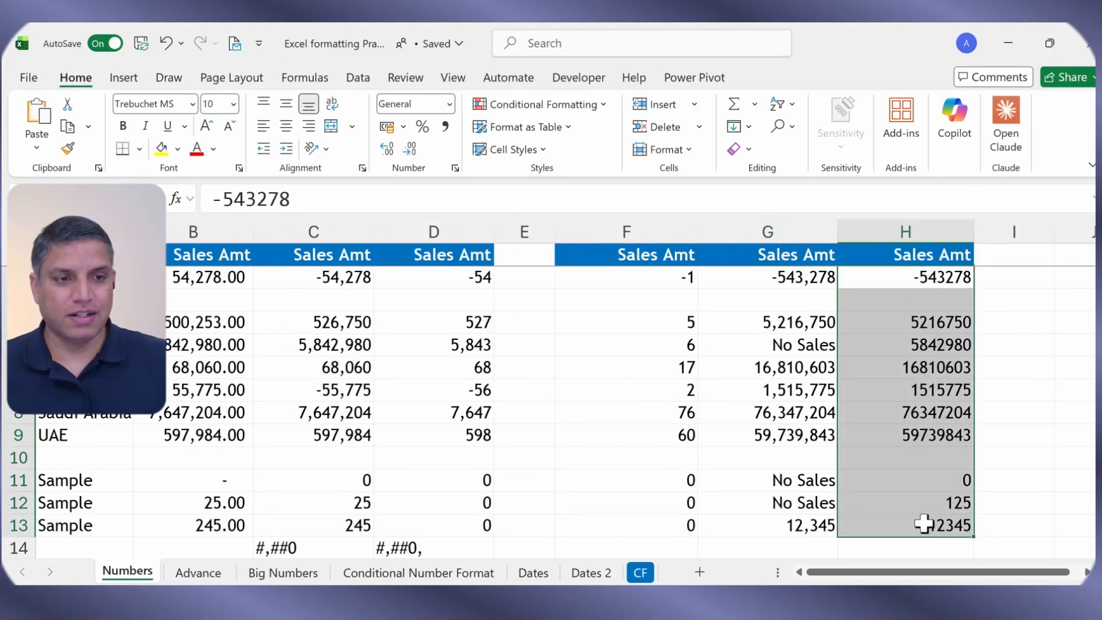
{"action": "key", "text": "ctrl+1"}
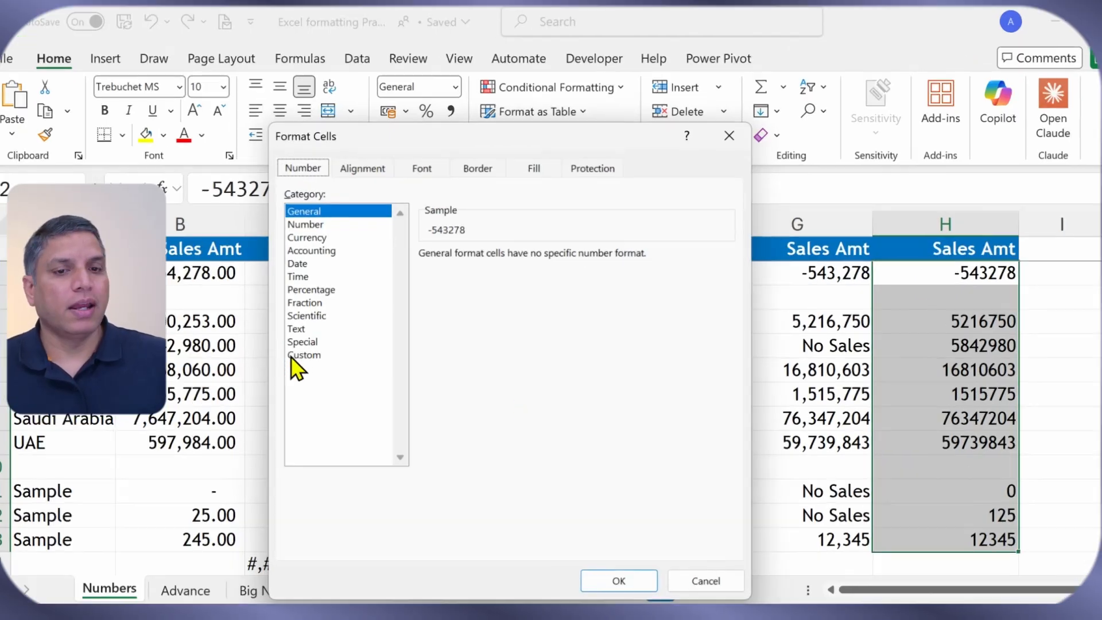
{"action": "left_click", "coordinate": [298, 355]}
{"action": "left_click_drag", "start_coordinate": [460, 273], "coordinate": [419, 271]}
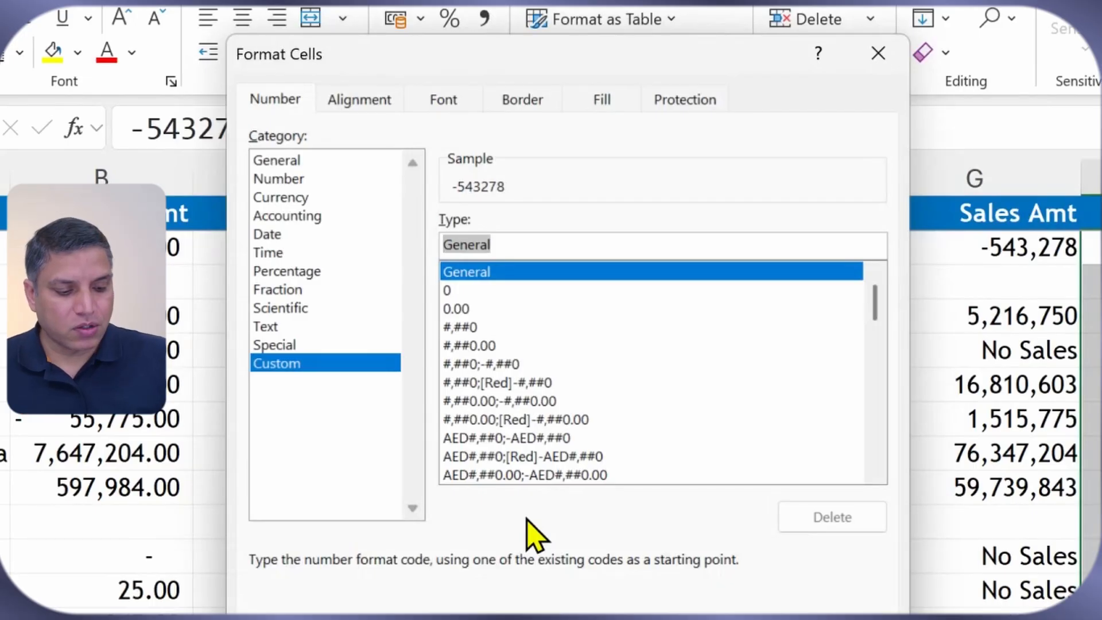
{"action": "type", "text": ";;;"}
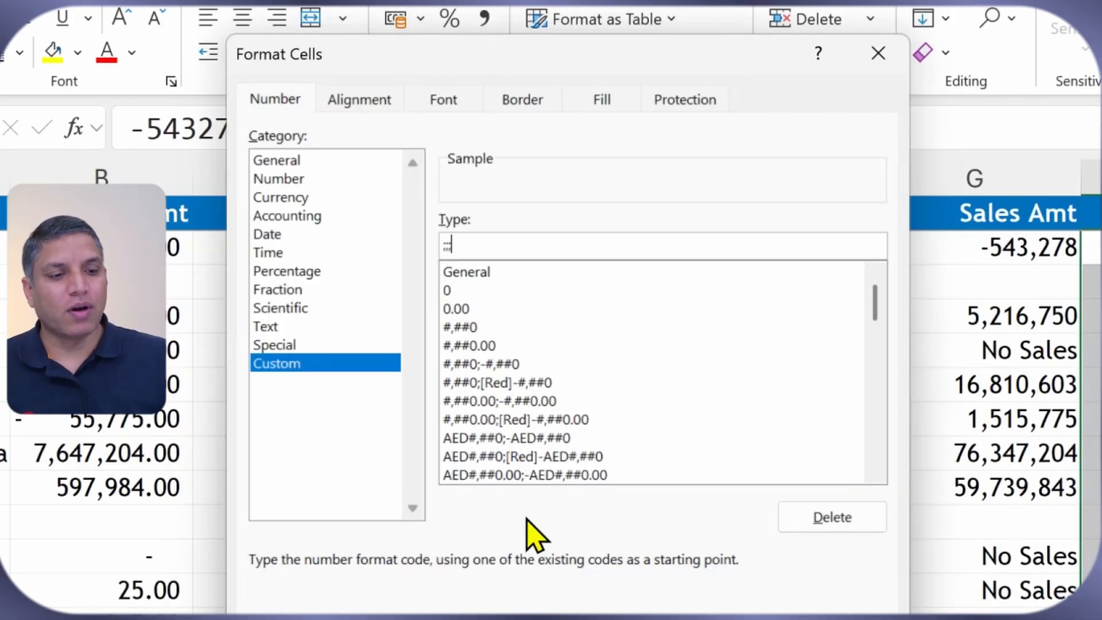
{"action": "key", "text": "Return"}
Step: Confirm column H looks blank while cells like H2 and H4 still hold their values
{"action": "left_click", "coordinate": [1010, 327]}
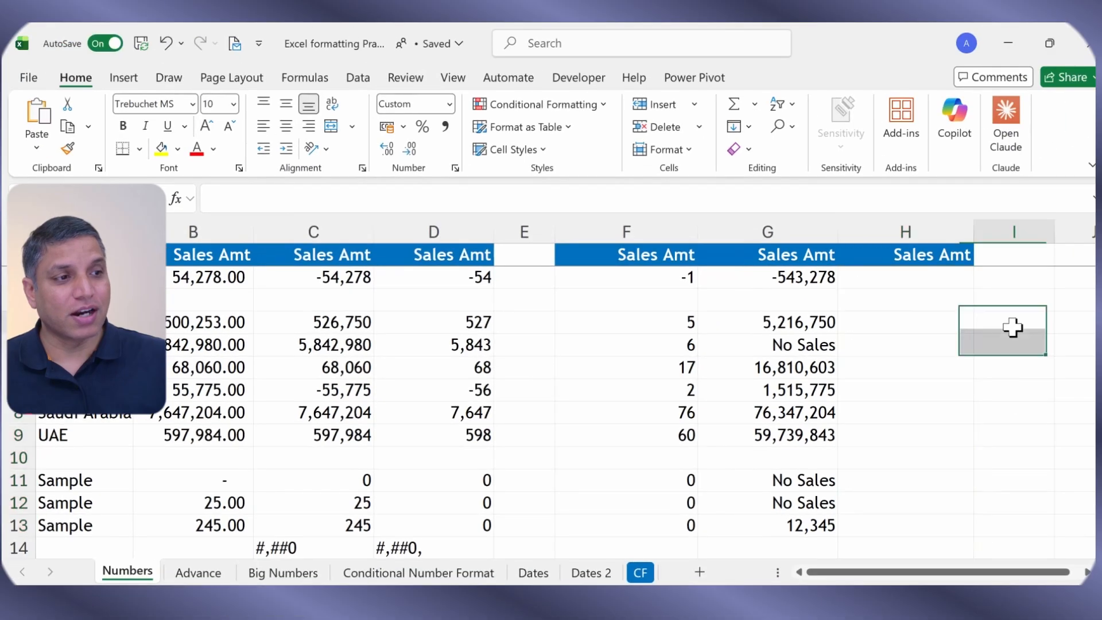
{"action": "left_click", "coordinate": [942, 298]}
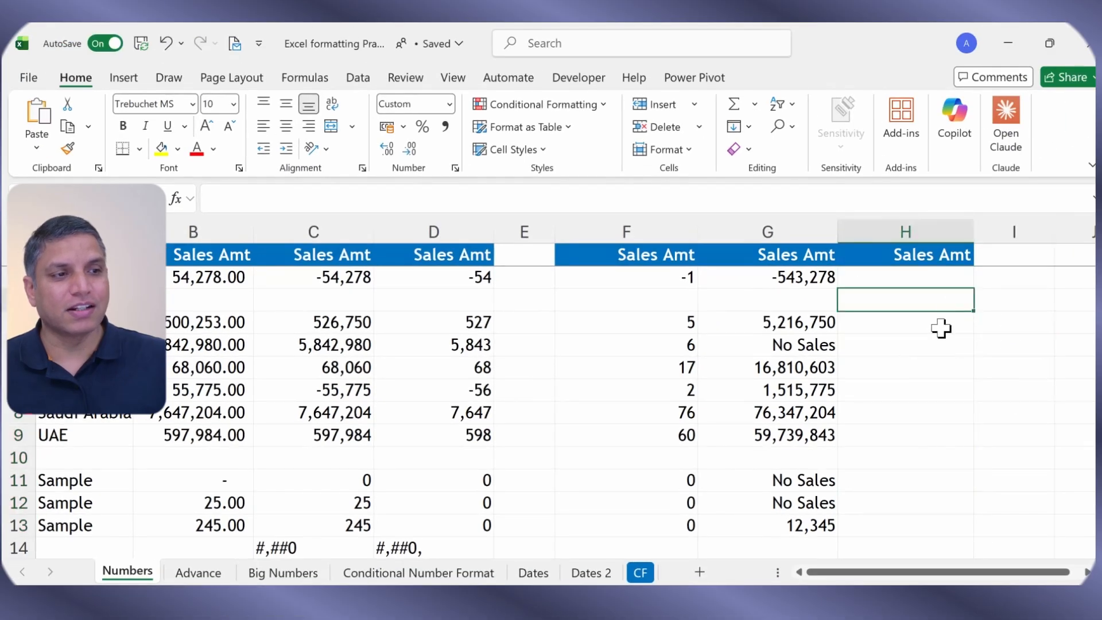
{"action": "left_click", "coordinate": [941, 328]}
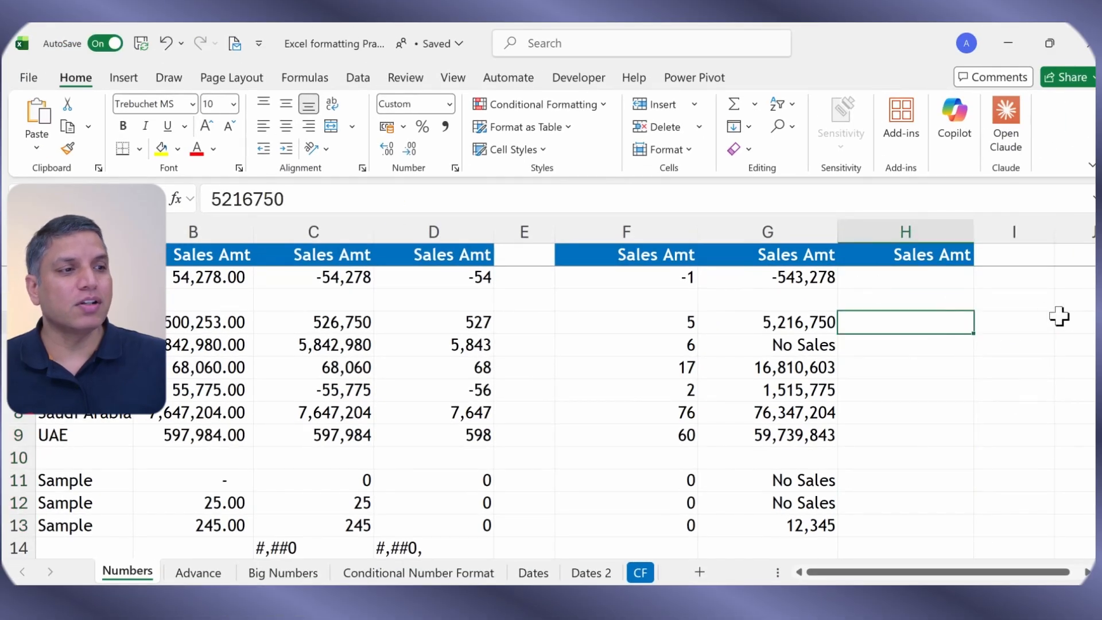
{"action": "left_click", "coordinate": [1019, 300]}
{"action": "left_click", "coordinate": [935, 278]}
{"action": "left_click_drag", "start_coordinate": [936, 278], "coordinate": [935, 537]}
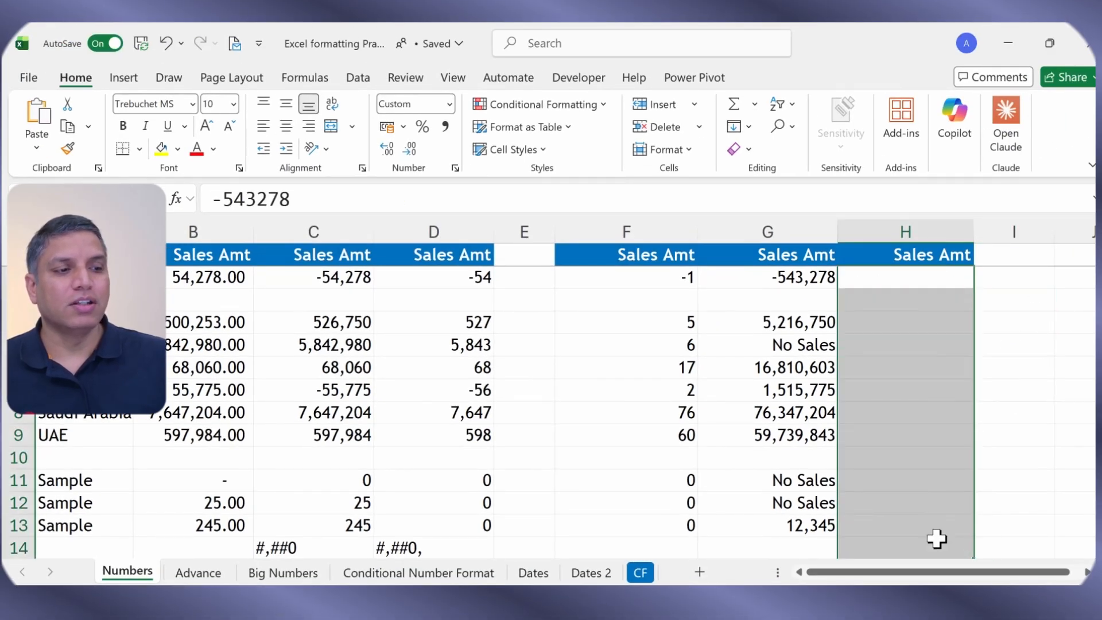
{"action": "scroll", "coordinate": [936, 537], "scroll_direction": "down", "scroll_amount": 1}
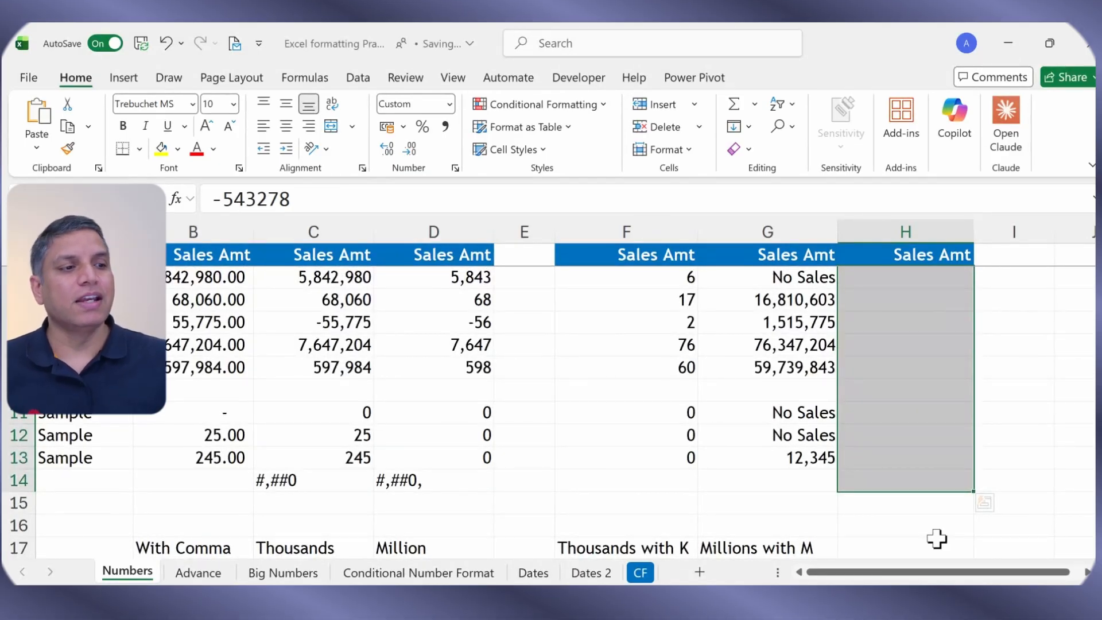
{"action": "scroll", "coordinate": [935, 538], "scroll_direction": "up", "scroll_amount": 1}
{"action": "left_click", "coordinate": [1022, 478]}
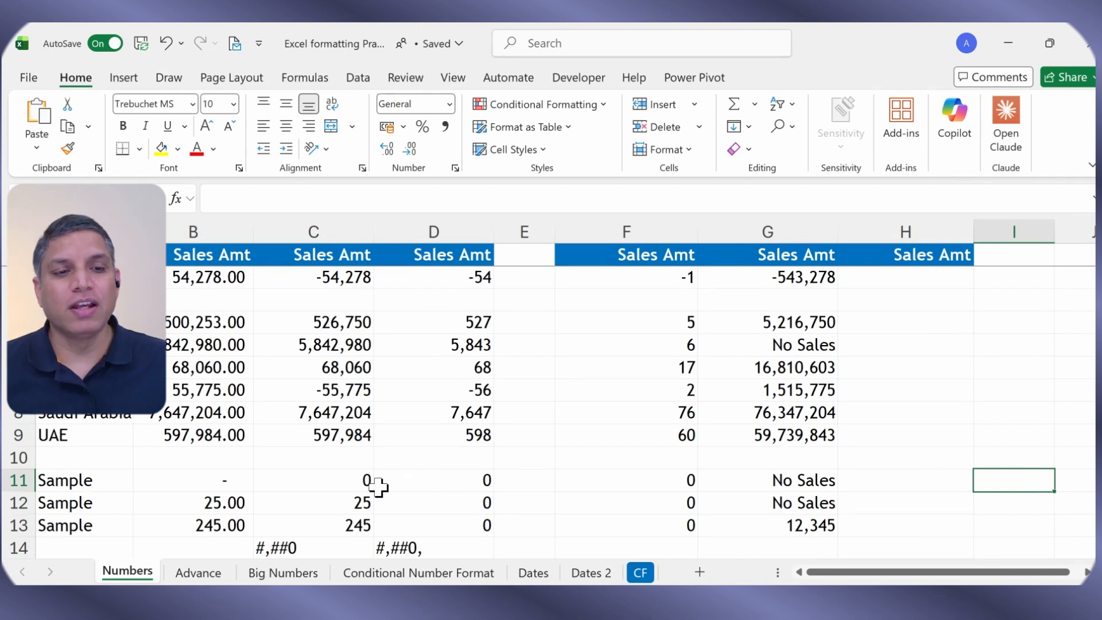
{"action": "left_click_drag", "start_coordinate": [445, 277], "coordinate": [452, 525]}
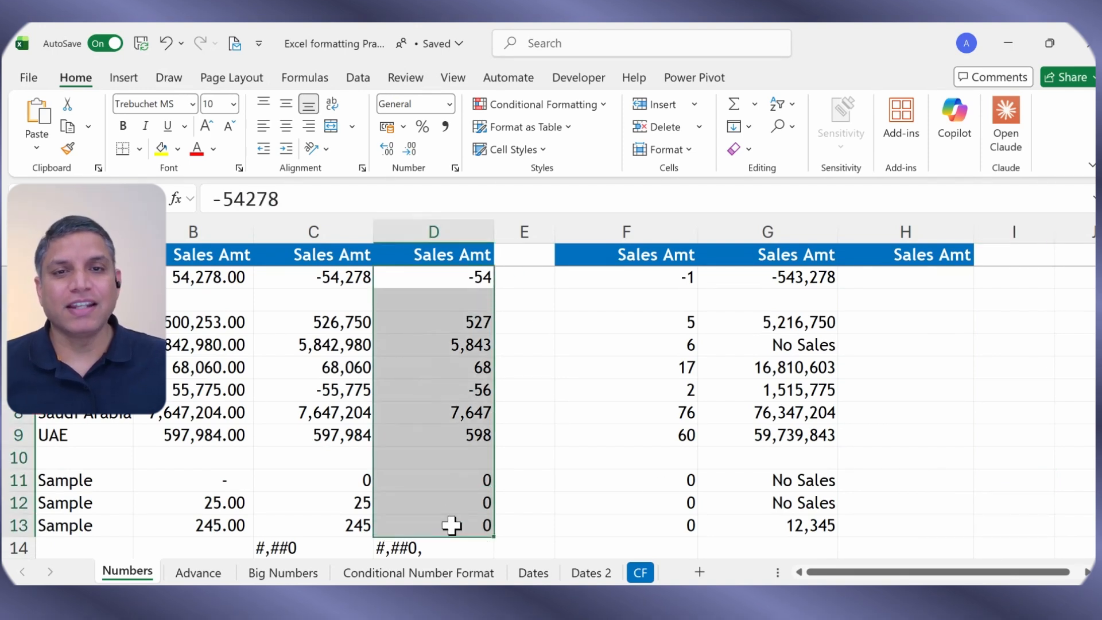
{"action": "left_click", "coordinate": [214, 149]}
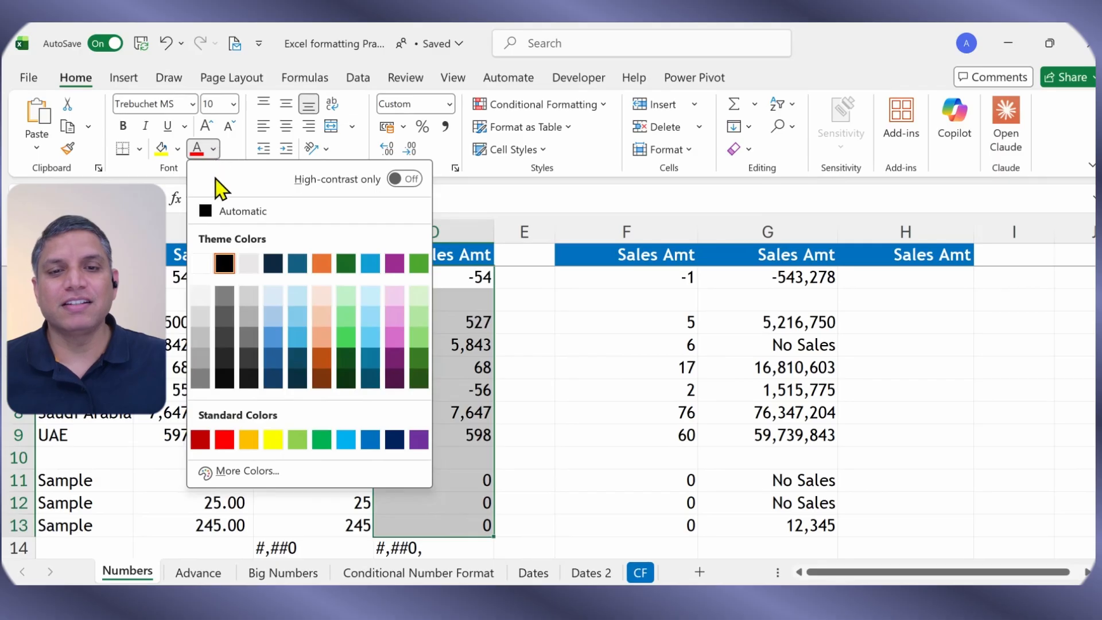
{"action": "left_click", "coordinate": [202, 263]}
{"action": "left_click", "coordinate": [558, 345]}
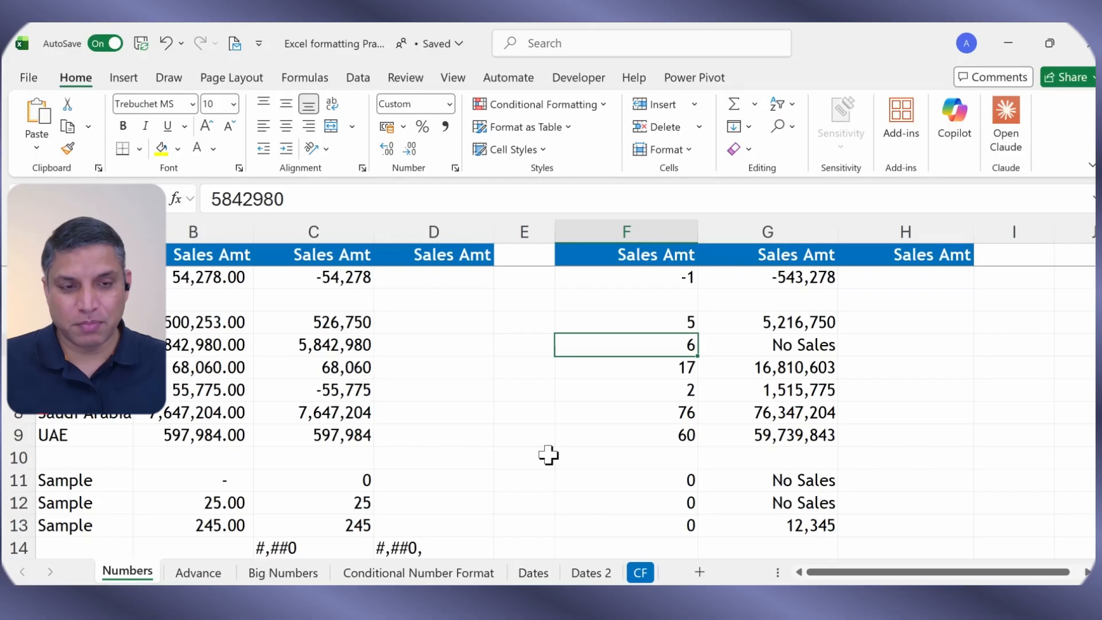
{"action": "key", "text": "ctrl+z"}
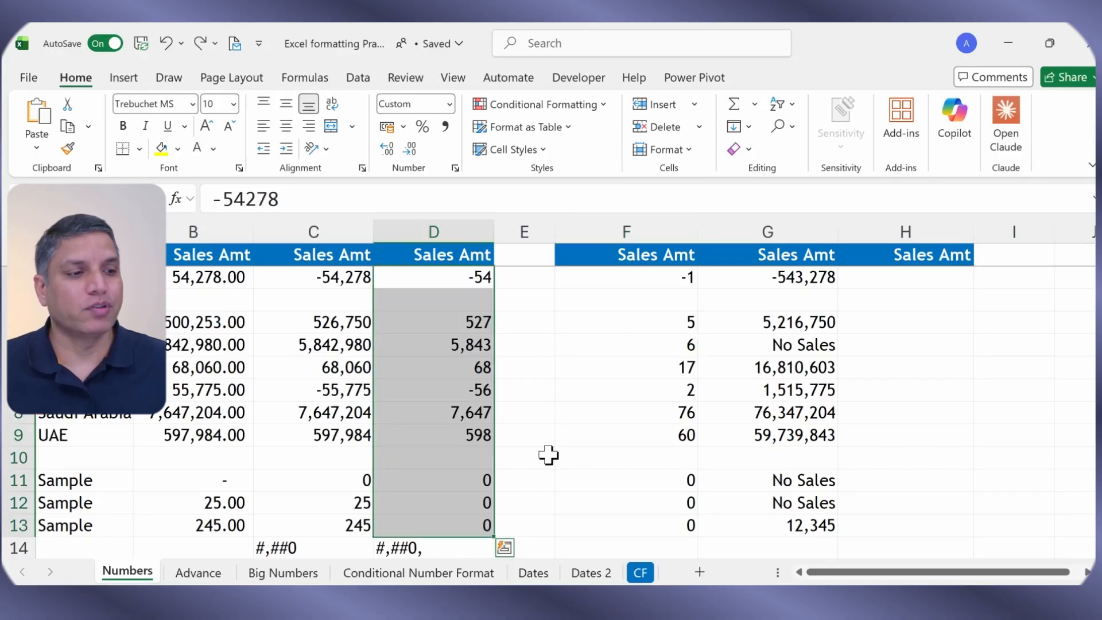
Step: Enter the format label ;;; in cell H17 below the hidden column
{"action": "scroll", "coordinate": [548, 455], "scroll_direction": "down", "scroll_amount": 2}
{"action": "left_click", "coordinate": [917, 436]}
{"action": "left_click", "coordinate": [921, 463]}
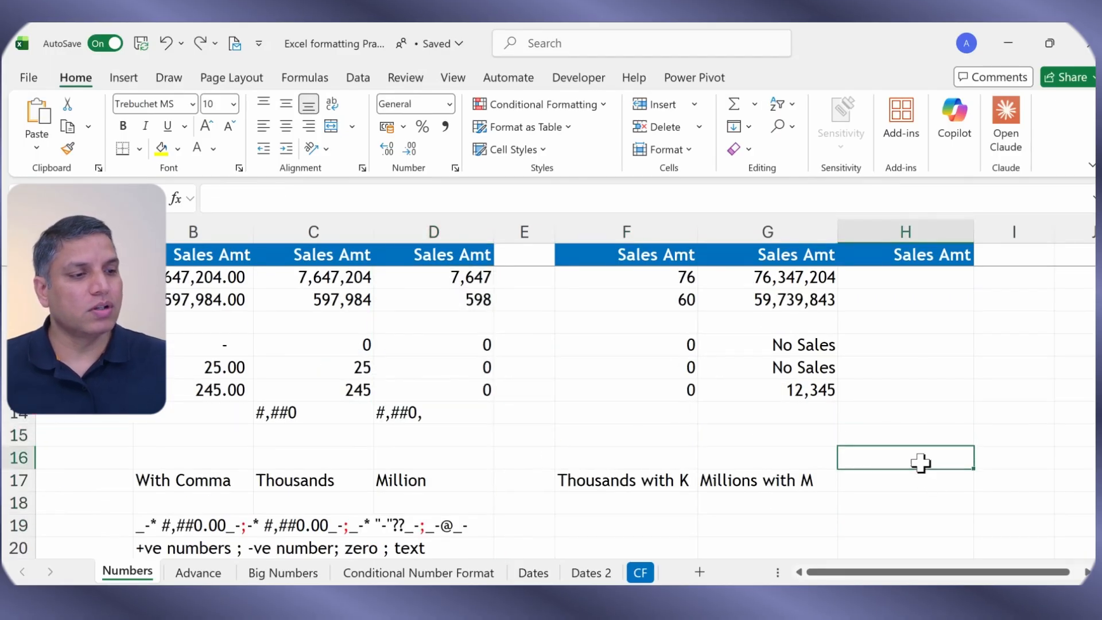
{"action": "left_click", "coordinate": [921, 482]}
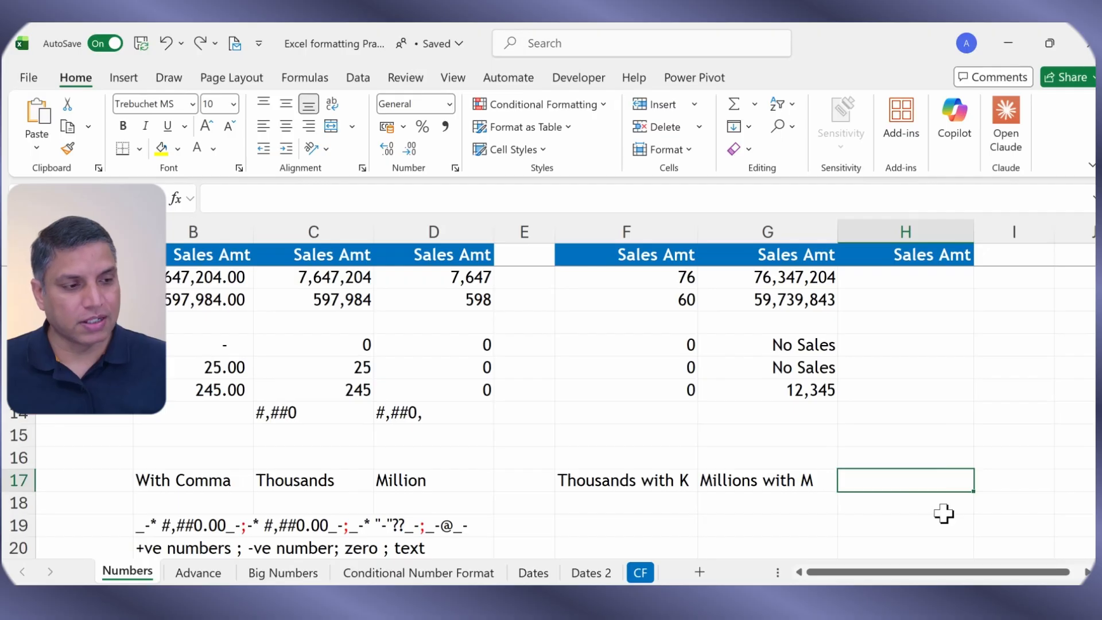
{"action": "type", "text": ";;;"}
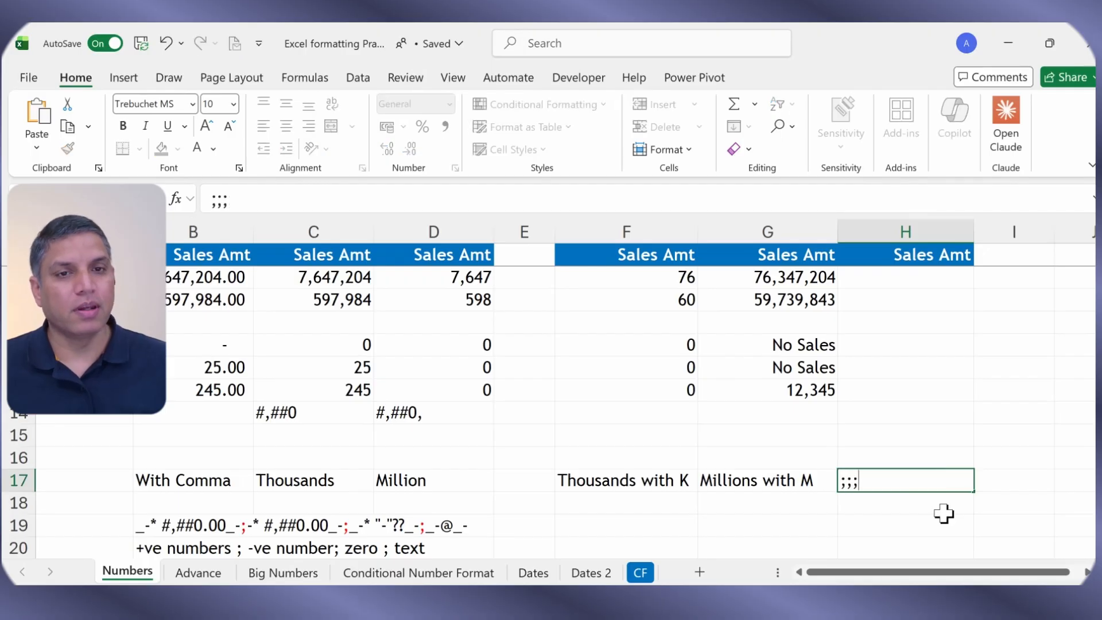